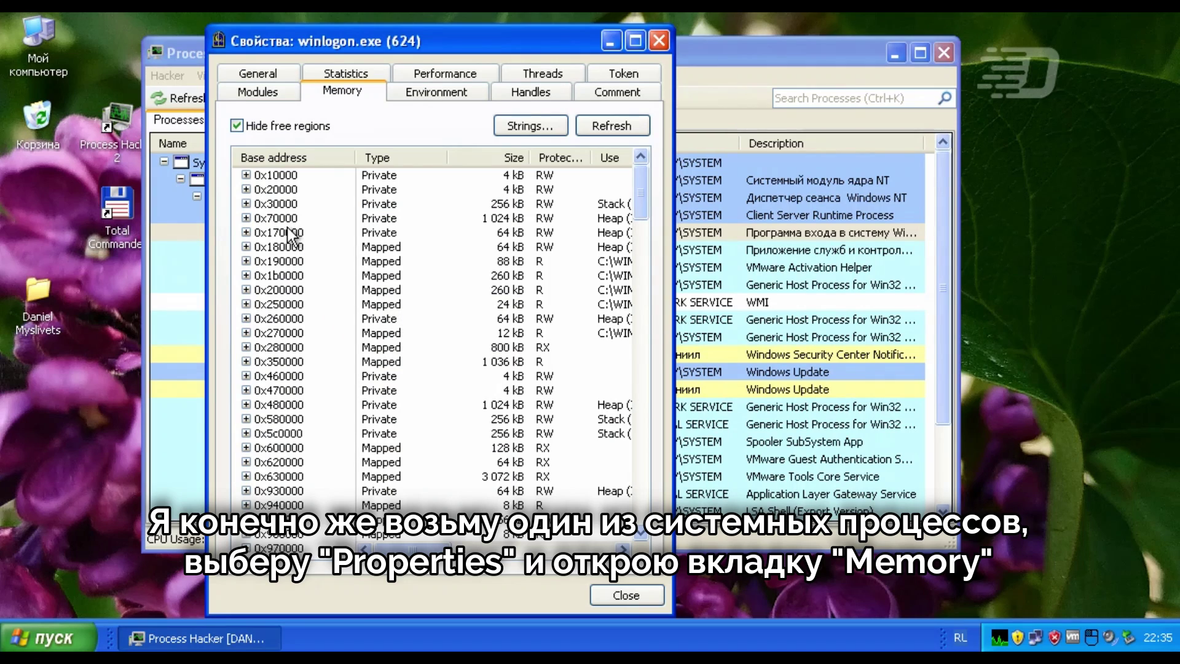
# - Expand the 0x10000 and 0x70000 regions of winlogon.exe and open the committed 0x70000 block in the hex viewer
pyautogui.click(246, 175)
pyautogui.click(274, 190)
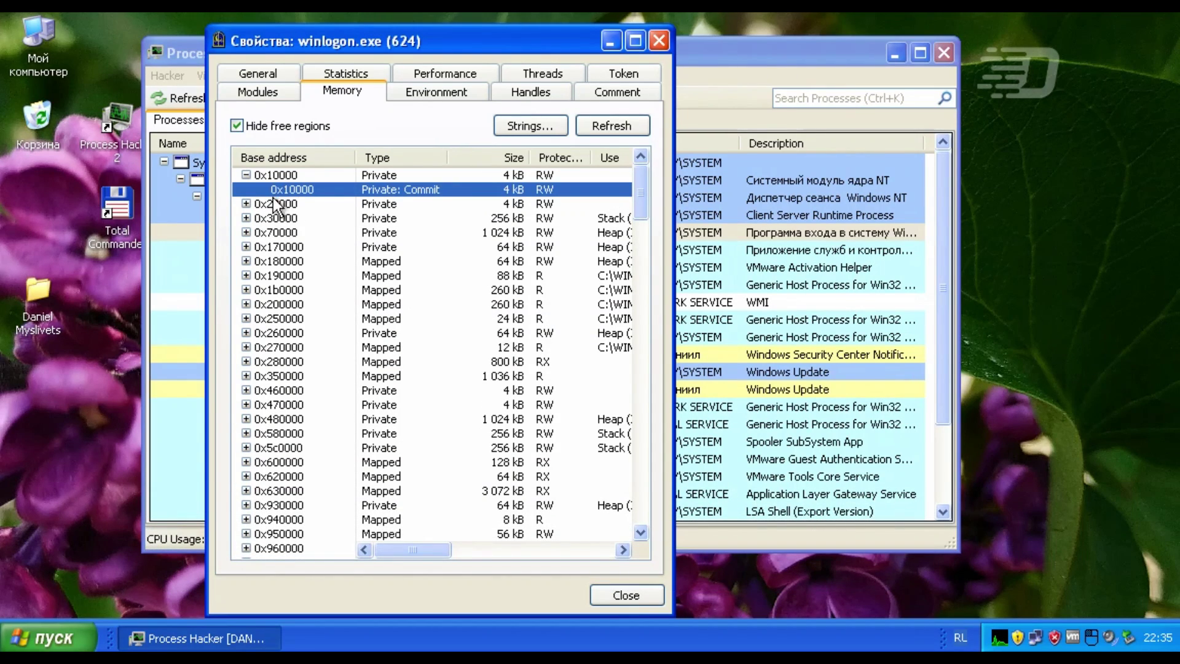
pyautogui.click(245, 233)
pyautogui.doubleClick(302, 245)
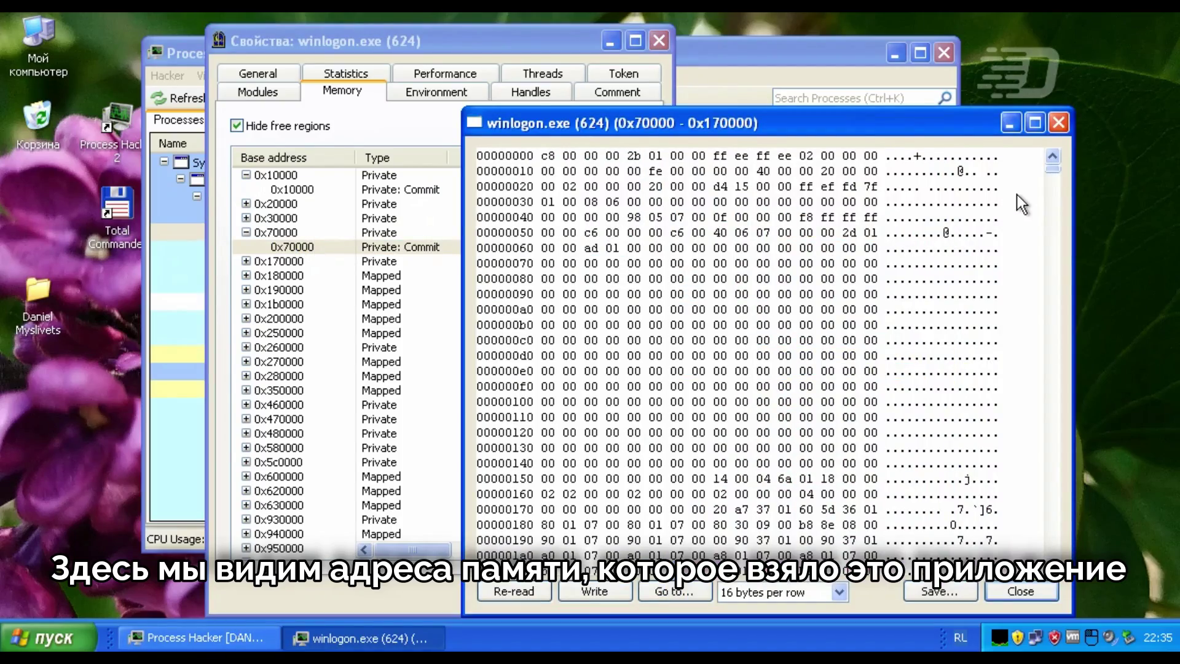
# - Examine the system32 file path strings in the hex data of the 0x70000 region and close the viewer
pyautogui.moveTo(1052, 169); pyautogui.dragTo(979, 256)
pyautogui.moveTo(894, 191); pyautogui.dragTo(977, 237)
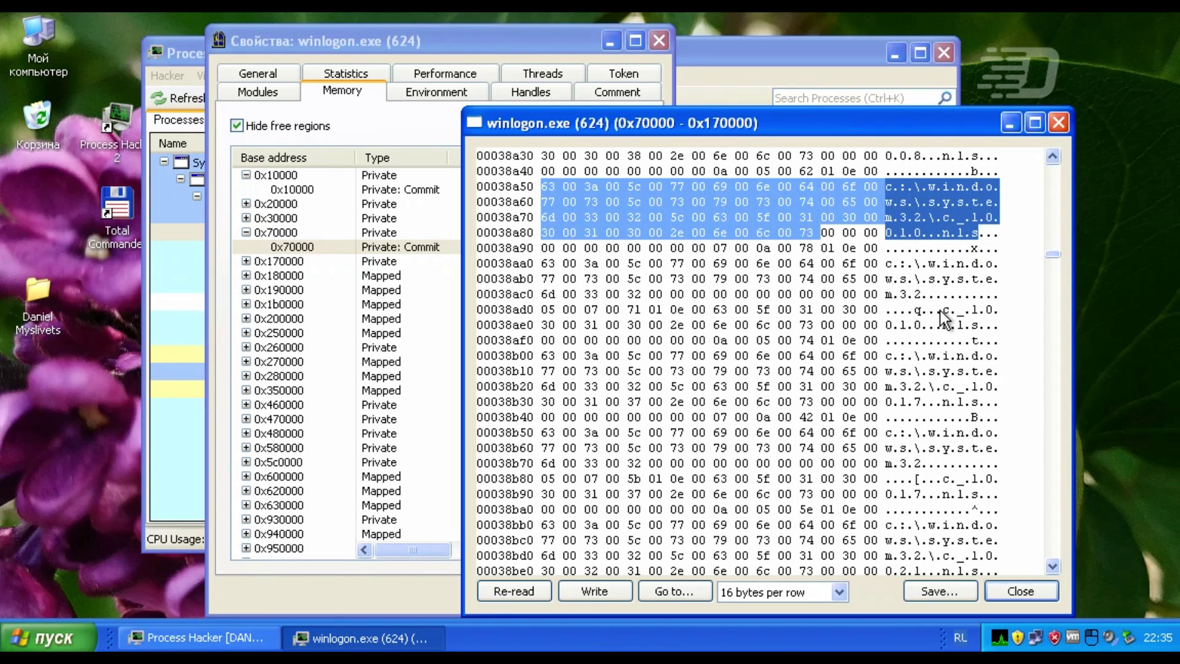
pyautogui.moveTo(891, 263); pyautogui.dragTo(977, 327)
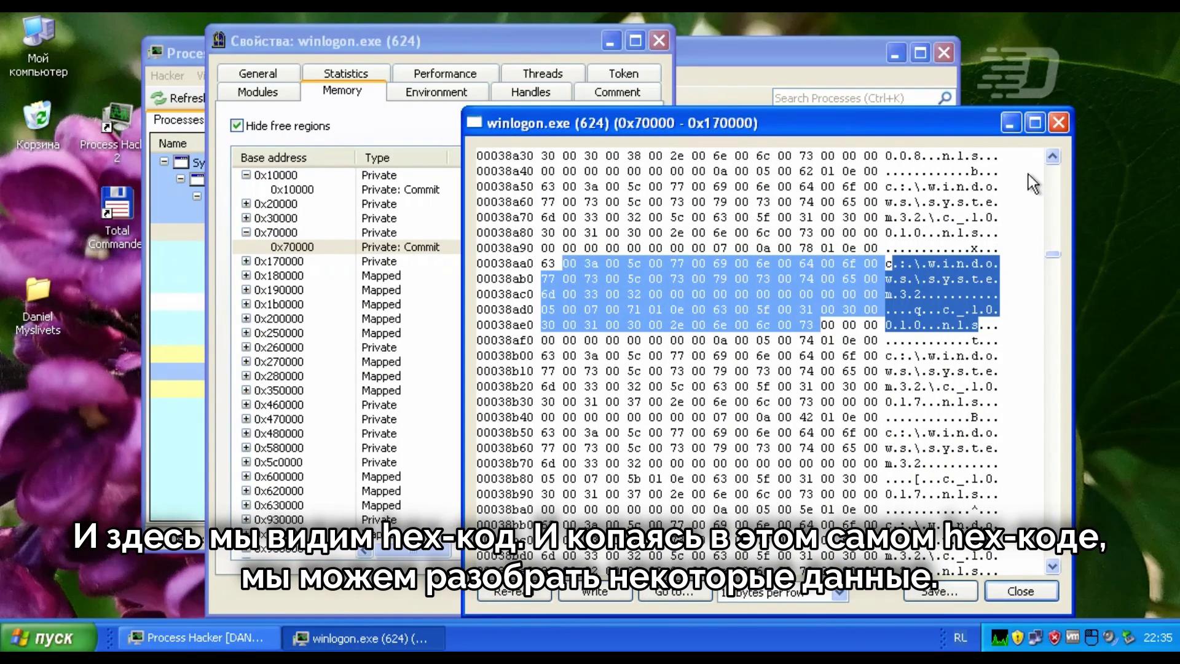
pyautogui.click(1058, 123)
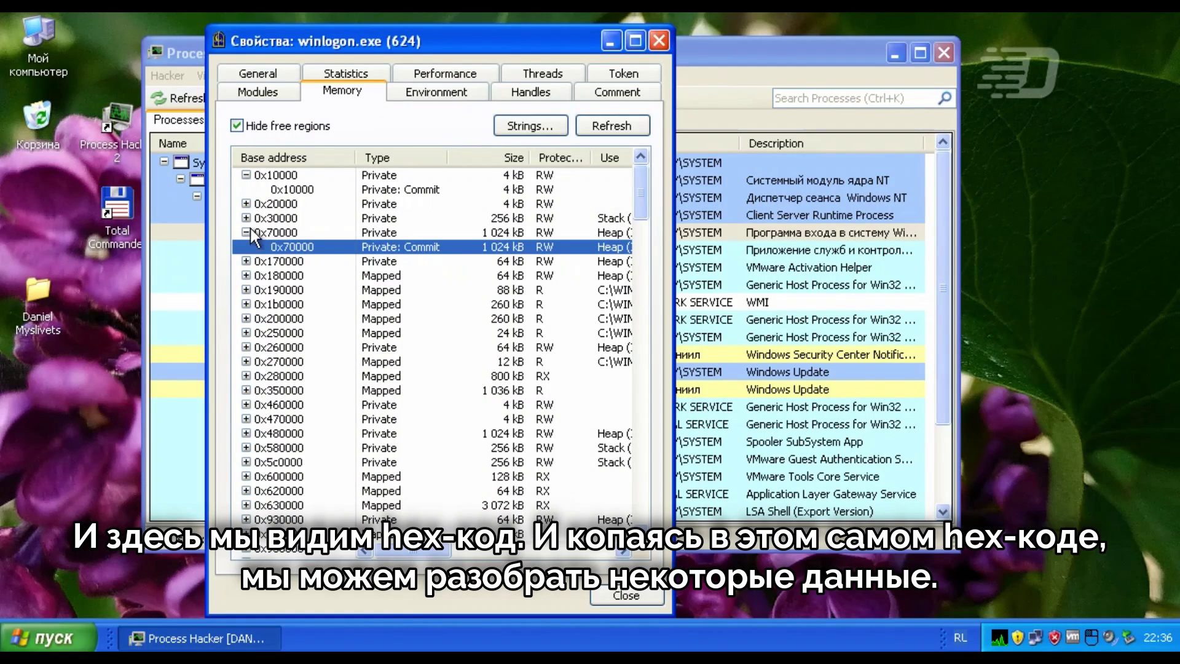
# - Collapse the two expanded regions and free the committed block inside the 0x20000 region of winlogon.exe
pyautogui.click(247, 233)
pyautogui.click(270, 190)
pyautogui.click(247, 175)
pyautogui.click(246, 189)
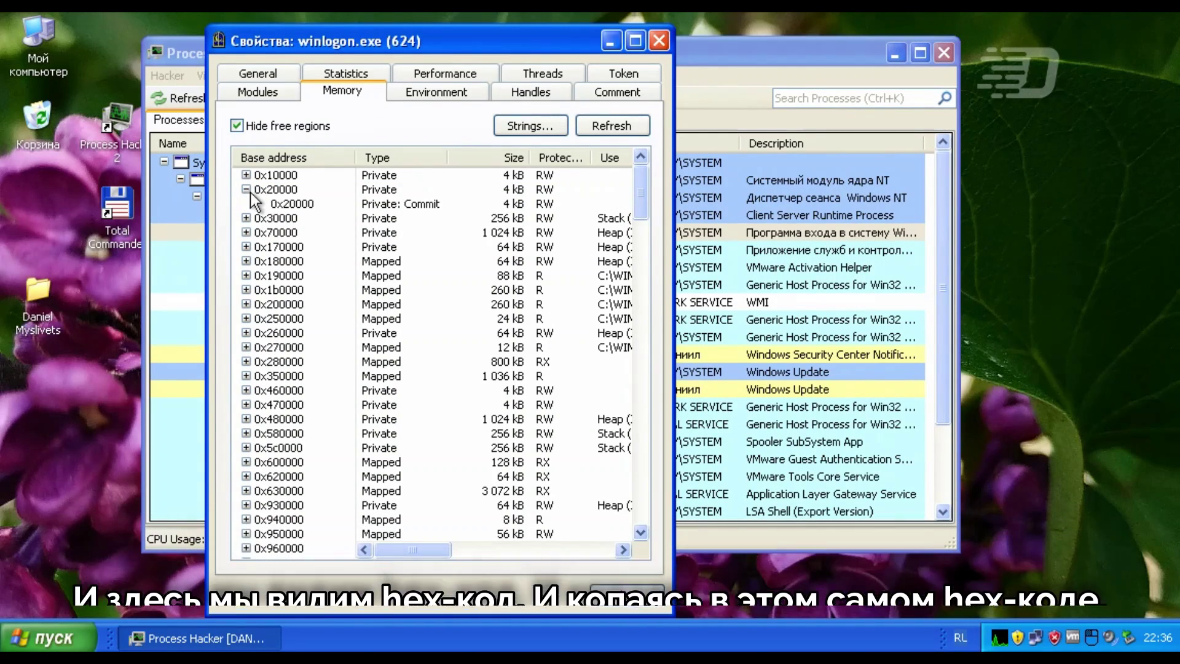
pyautogui.click(283, 203)
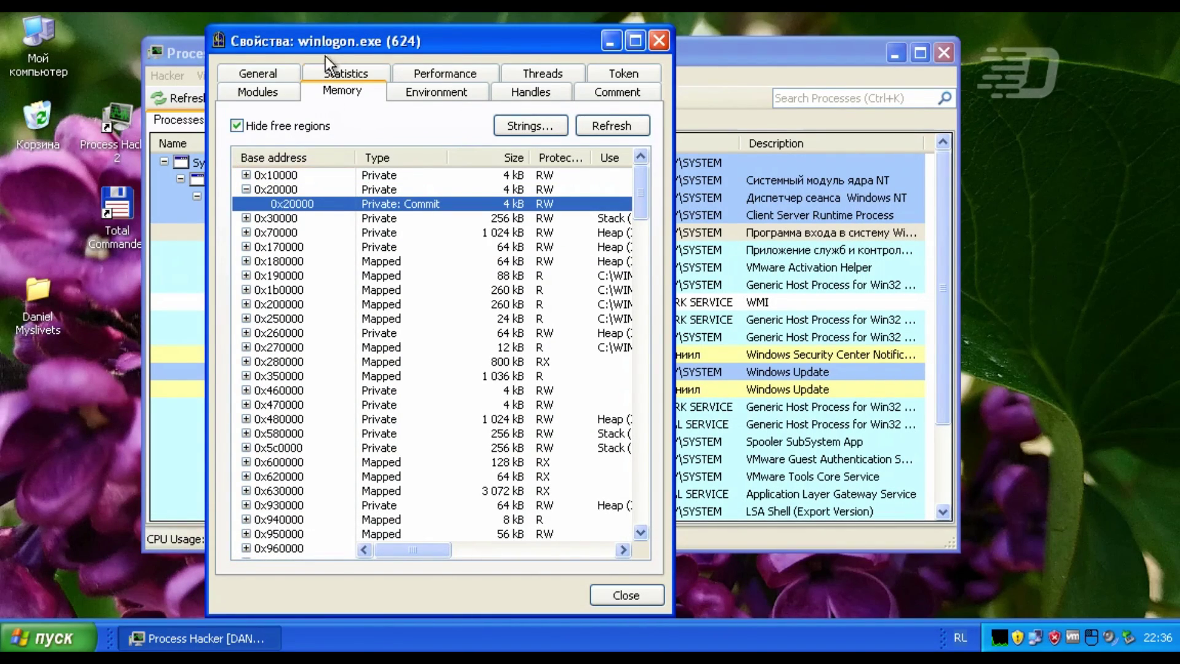
pyautogui.moveTo(332, 24); pyautogui.dragTo(400, 47)
pyautogui.rightClick(341, 216)
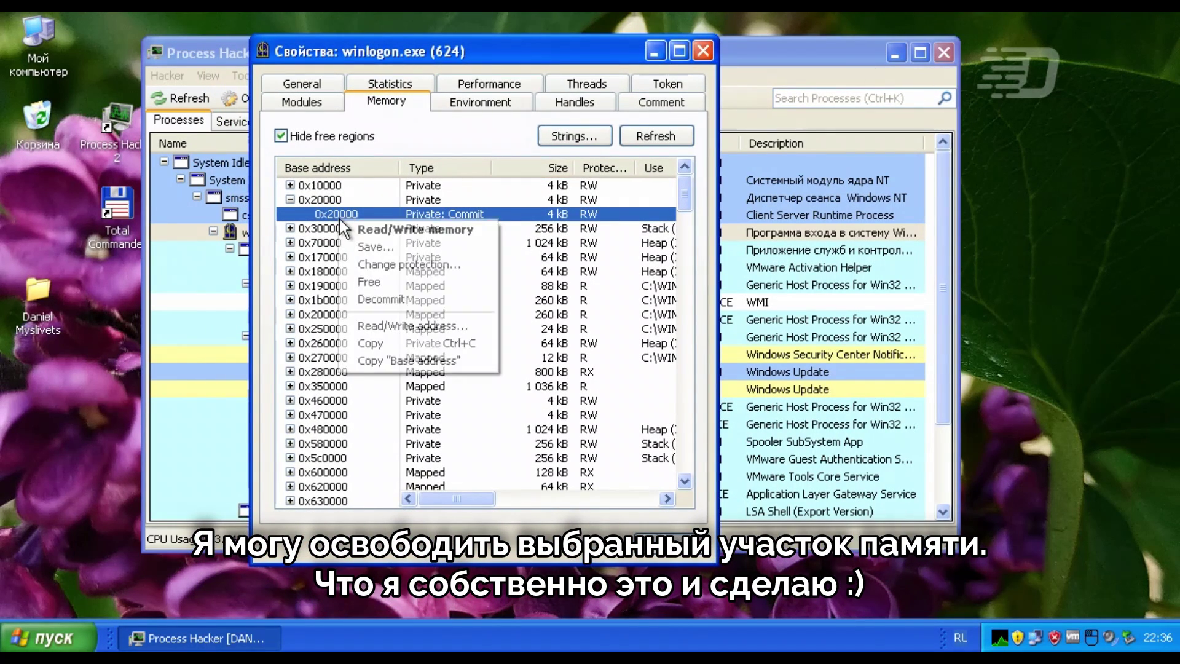
pyautogui.click(400, 284)
pyautogui.click(559, 386)
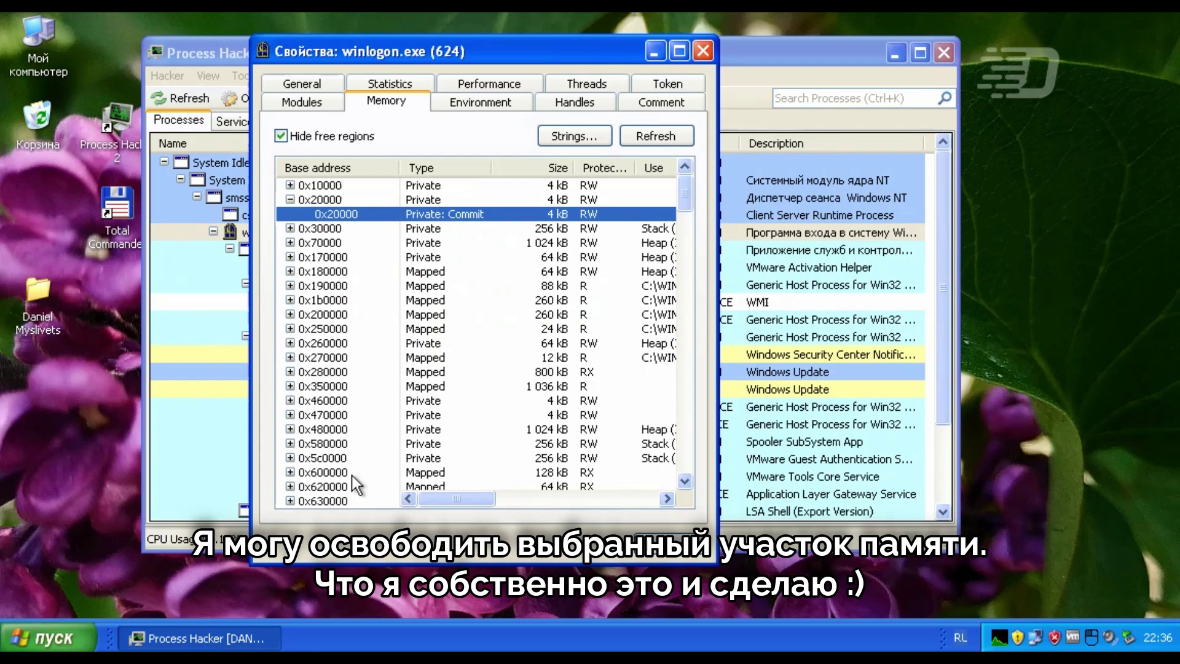
# - Expand the 0x30000 stack region of winlogon.exe and free its reserved 0x30000 block
pyautogui.click(290, 228)
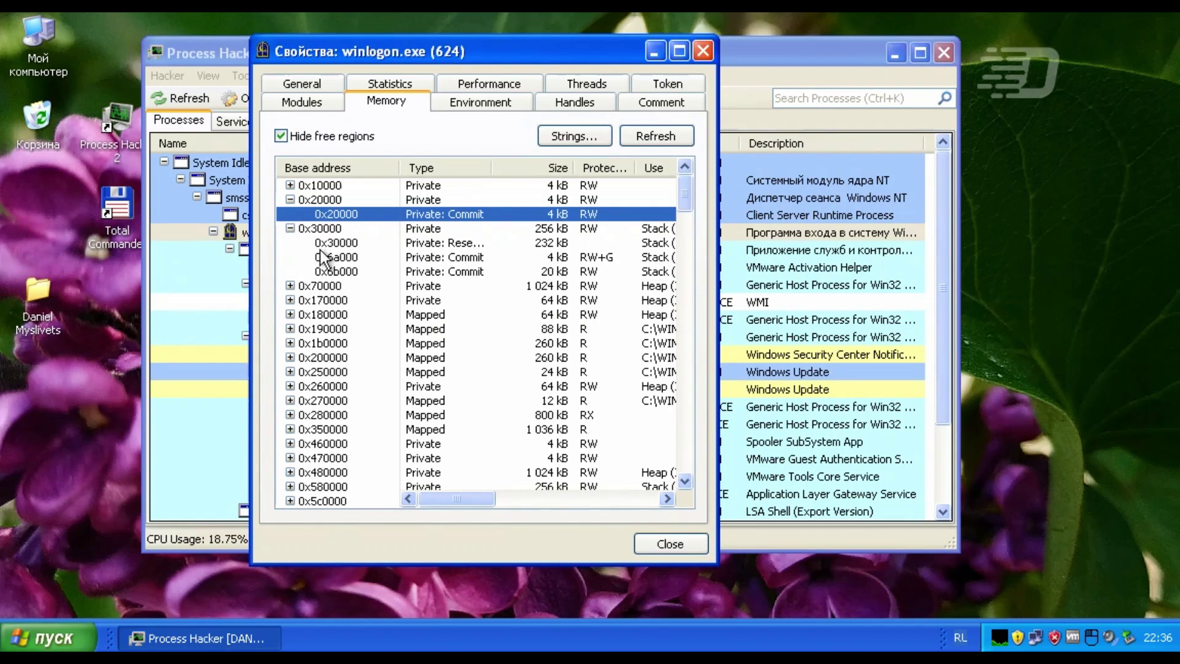
pyautogui.rightClick(333, 242)
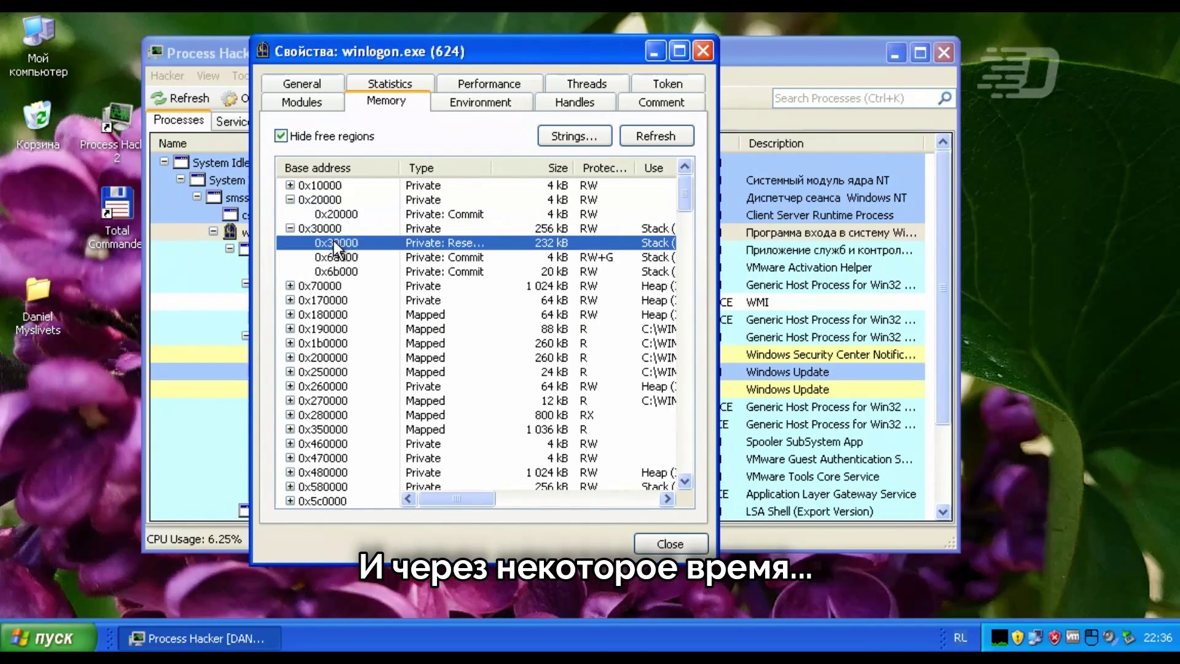
pyautogui.click(365, 304)
pyautogui.click(551, 374)
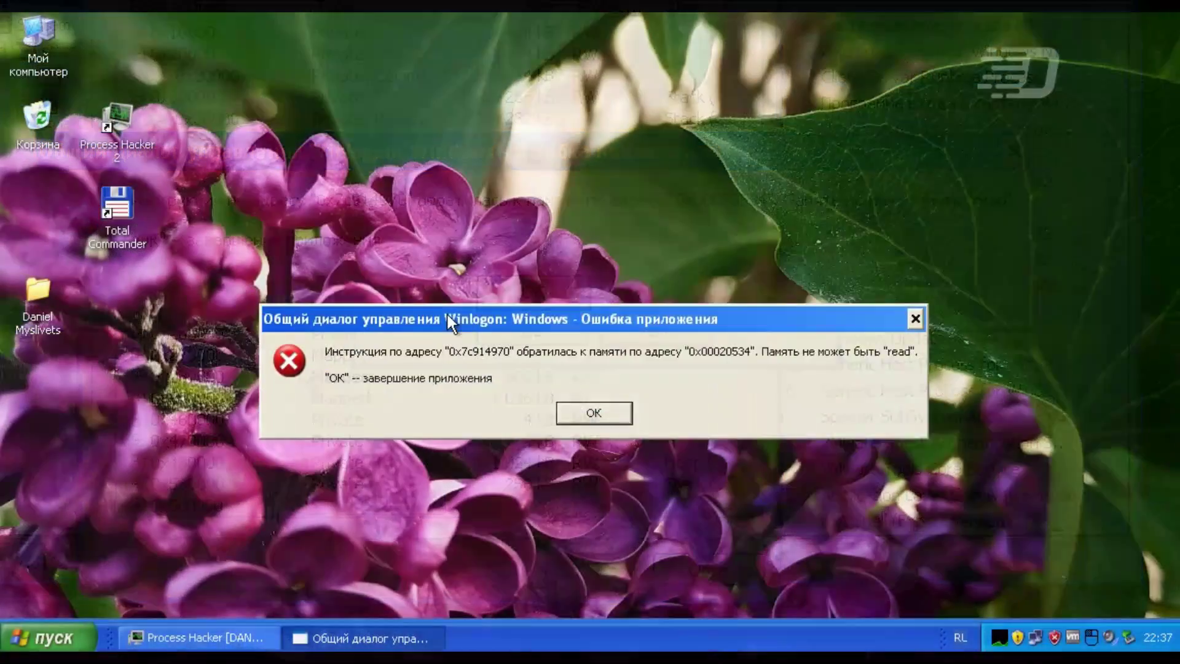
# - Open the display properties, move the Winlogon error dialog aside, and apply the "Серебристая" color scheme in the appearance settings
pyautogui.rightClick(326, 132)
pyautogui.click(412, 271)
pyautogui.moveTo(446, 306); pyautogui.dragTo(663, 98)
pyautogui.click(274, 92)
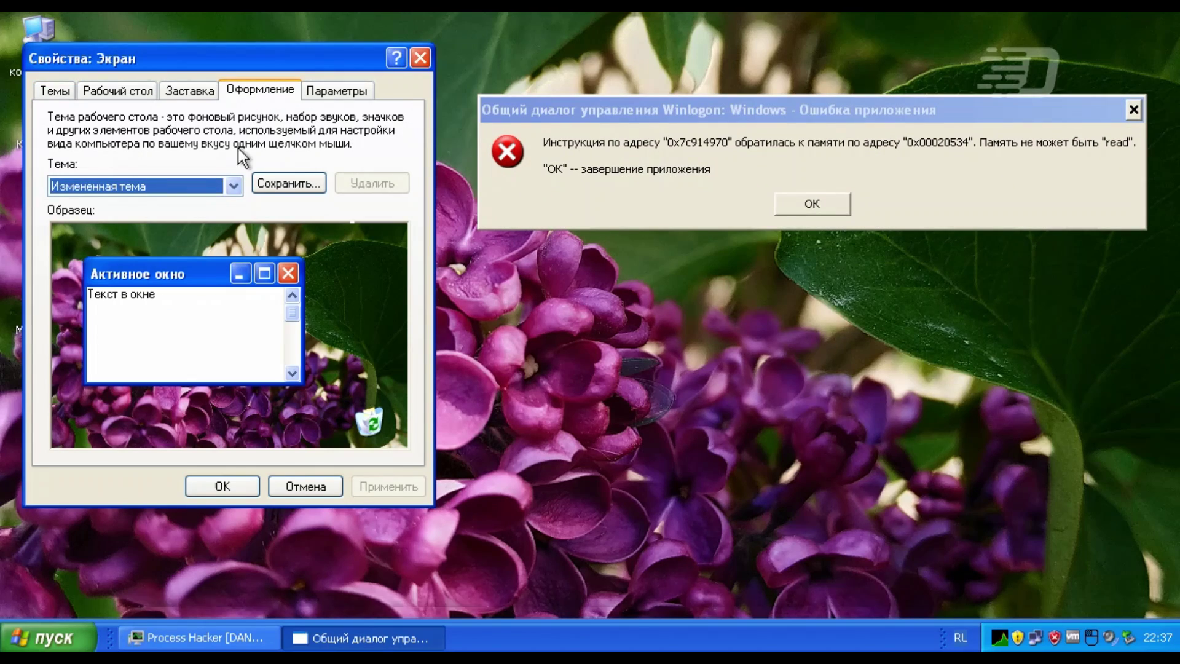
pyautogui.click(199, 393)
pyautogui.click(203, 434)
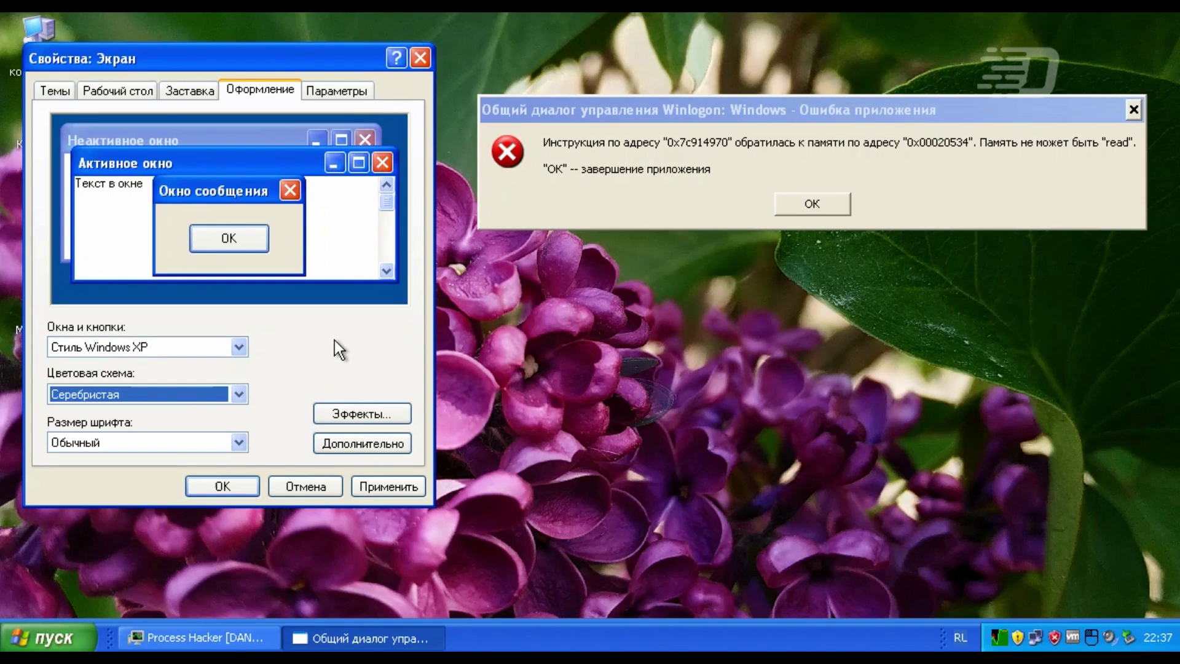
pyautogui.click(388, 487)
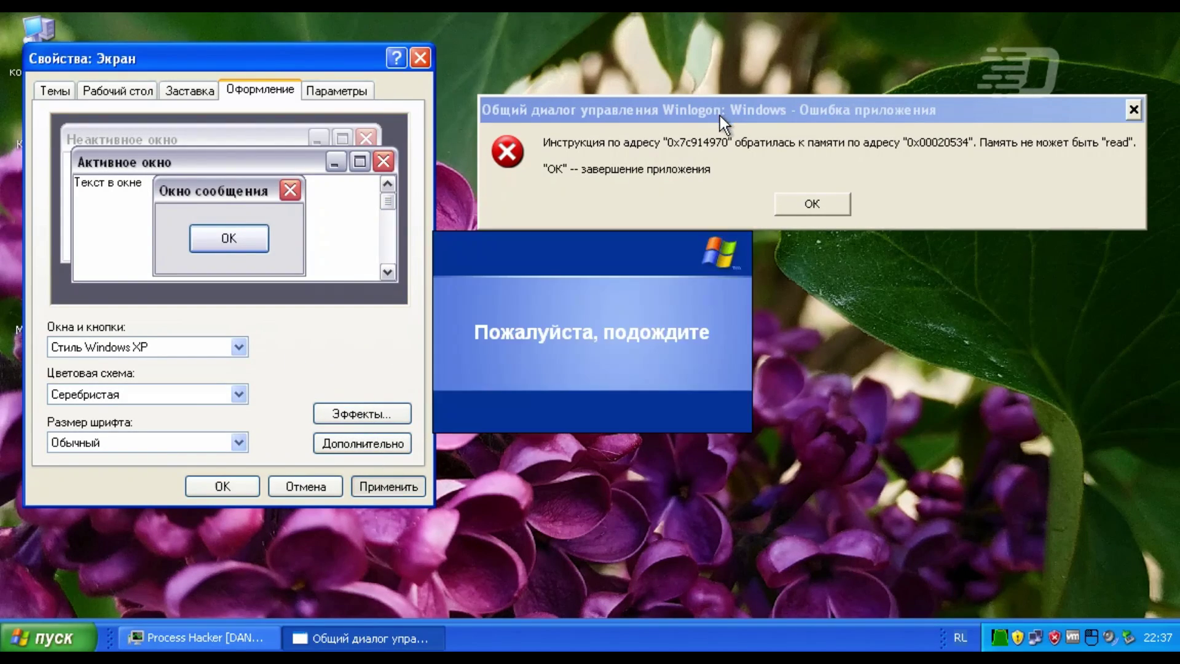
# - Move the Winlogon error dialog around the desktop to test how the screen redraws
pyautogui.moveTo(720, 115)
pyautogui.mouseDown()
pyautogui.moveTo(356, 283)
pyautogui.moveTo(253, 549)
pyautogui.moveTo(669, 583)
pyautogui.moveTo(144, 207)
pyautogui.moveTo(788, 72)
pyautogui.moveTo(741, 54)
pyautogui.moveTo(218, 163)
pyautogui.moveTo(967, 350)
pyautogui.moveTo(706, 57)
pyautogui.moveTo(529, 98)
pyautogui.moveTo(716, 227)
pyautogui.moveTo(954, 332)
pyautogui.moveTo(811, 638)
pyautogui.moveTo(584, 435)
pyautogui.moveTo(662, 247)
pyautogui.moveTo(609, 163)
pyautogui.moveTo(579, 159)
pyautogui.mouseUp()
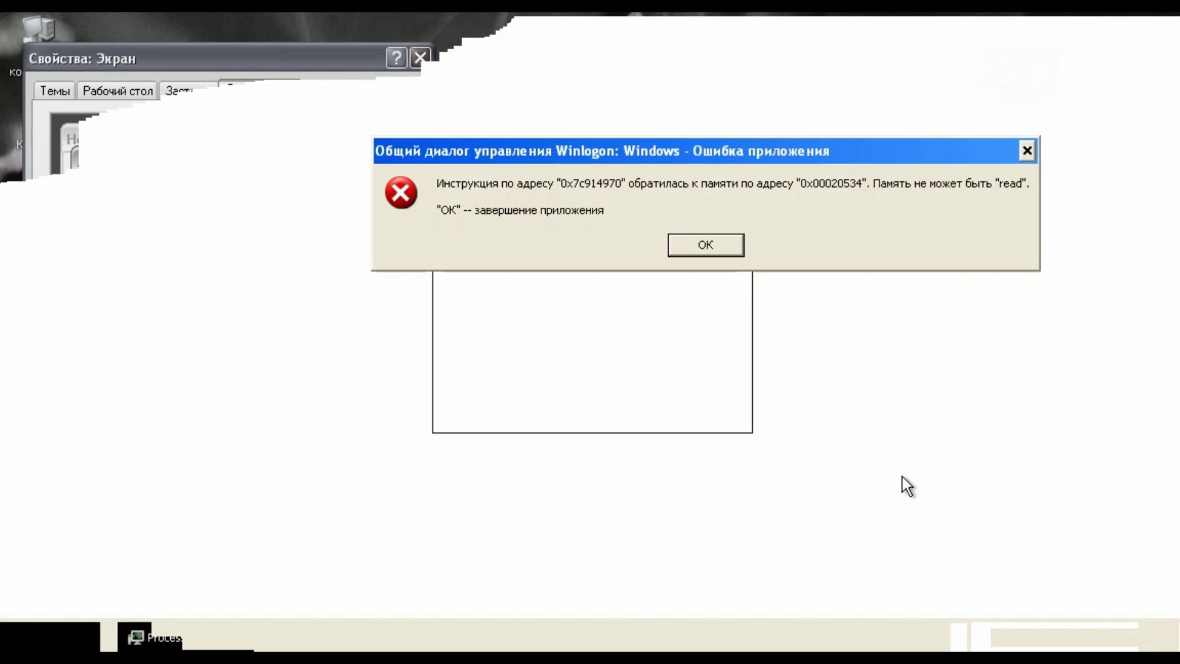
pyautogui.moveTo(358, 97); pyautogui.dragTo(445, 266)
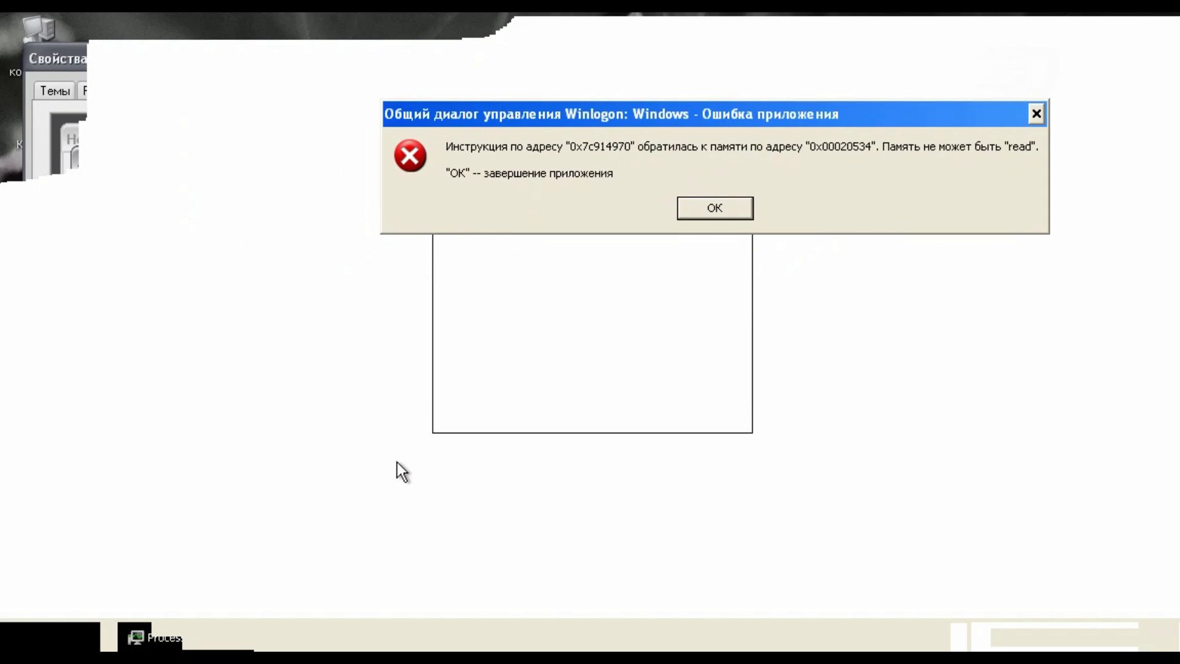
pyautogui.moveTo(632, 140); pyautogui.dragTo(739, 120)
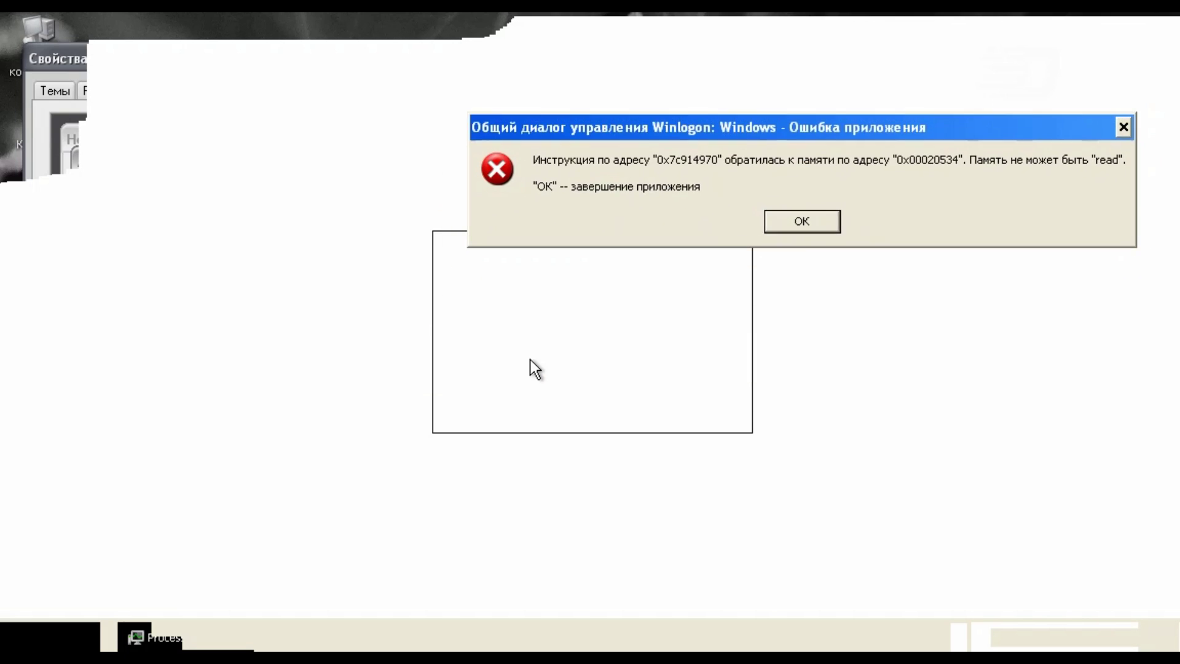
pyautogui.click(223, 315)
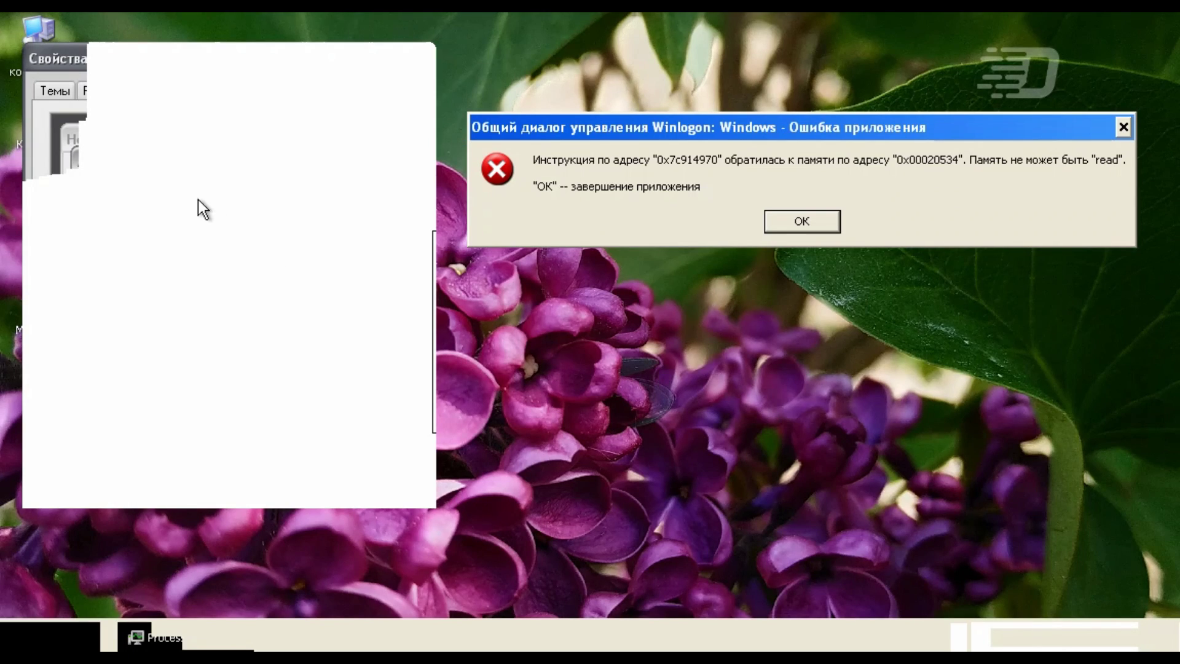
pyautogui.moveTo(455, 175); pyautogui.dragTo(621, 263)
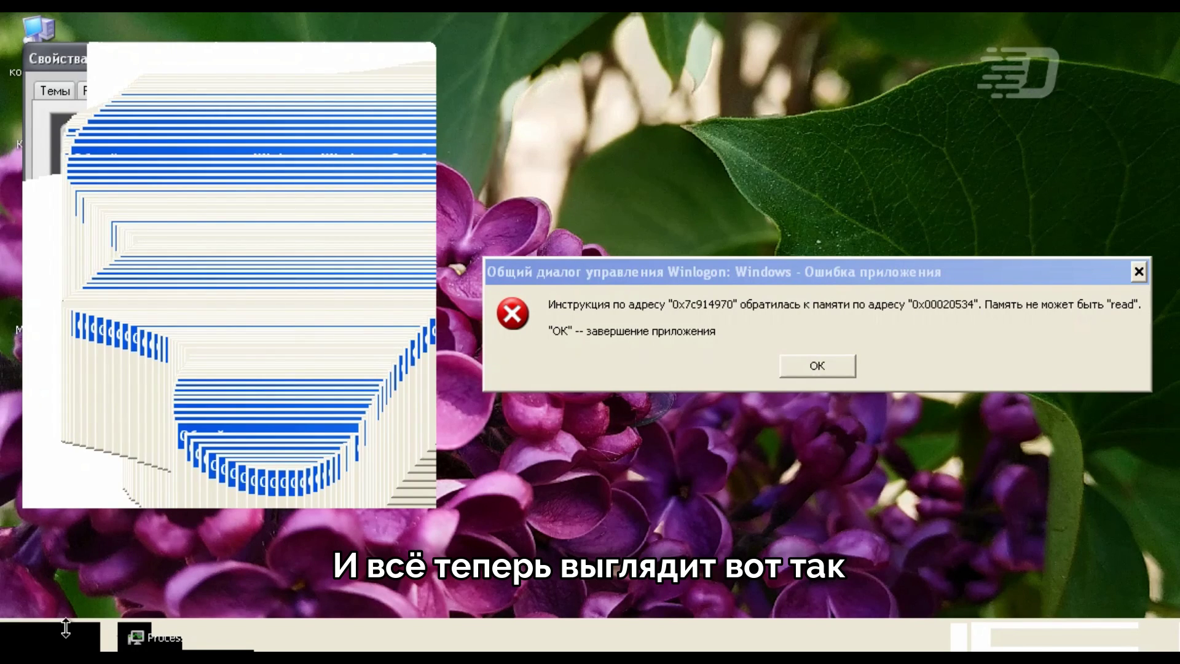
pyautogui.moveTo(582, 272); pyautogui.dragTo(400, 219)
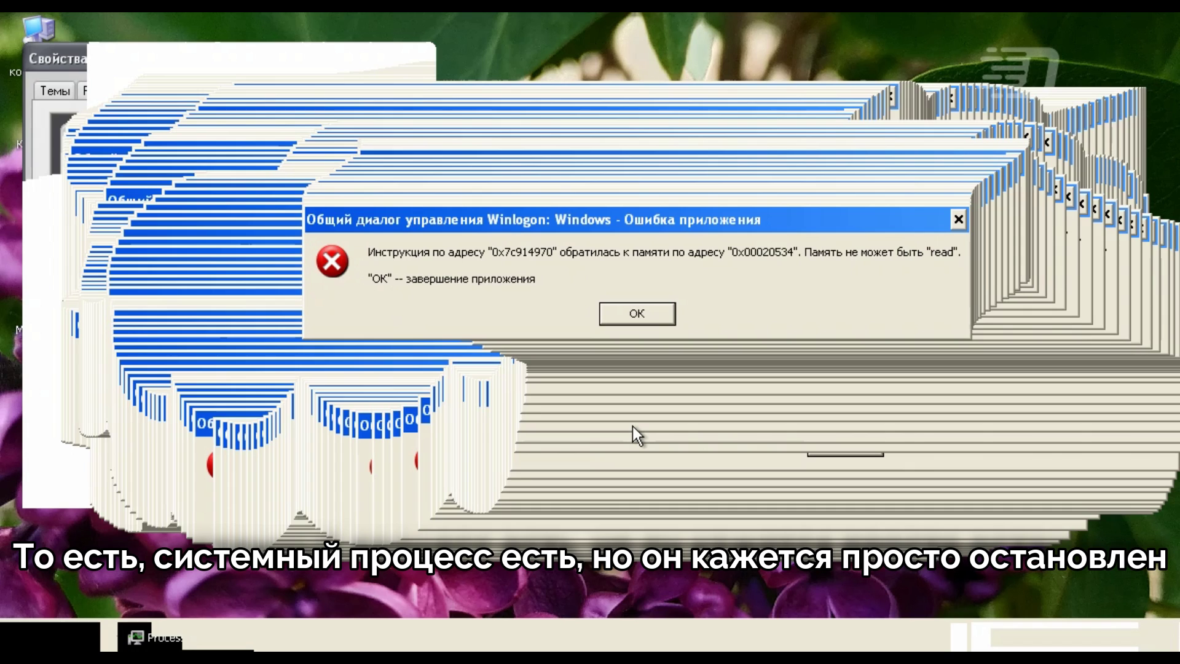
# - Try to call up the system security screen and accept the Winlogon error dialog to terminate the application
pyautogui.hotkey('ctrl', 'alt', 'Delete')
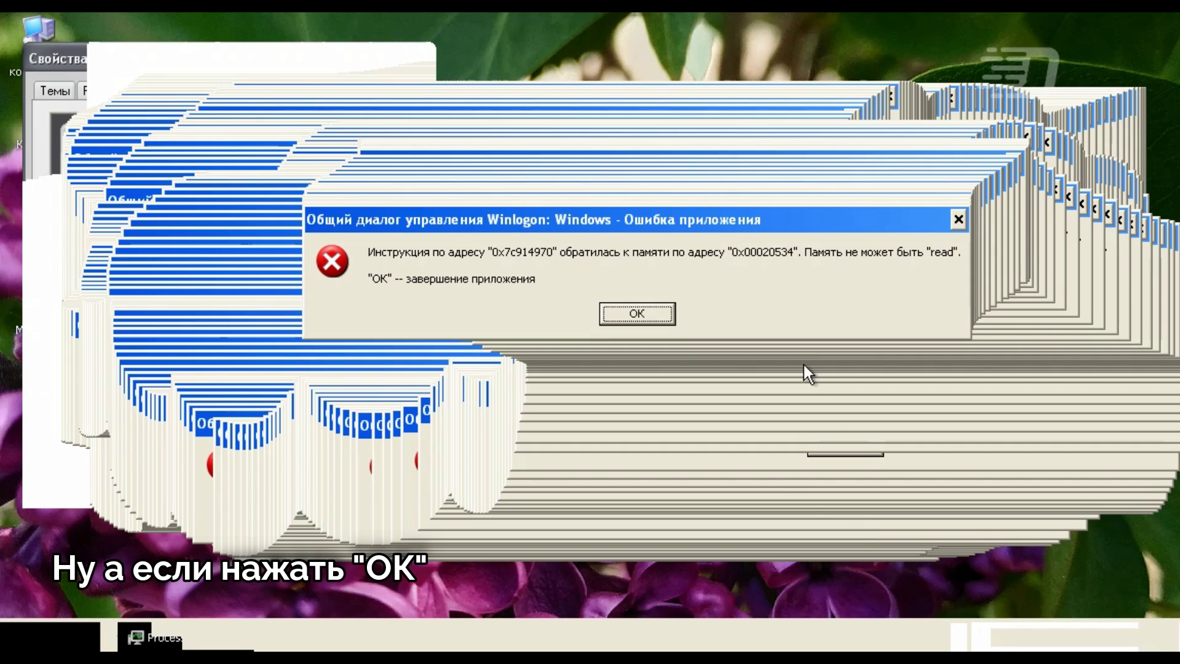
pyautogui.press('Return')
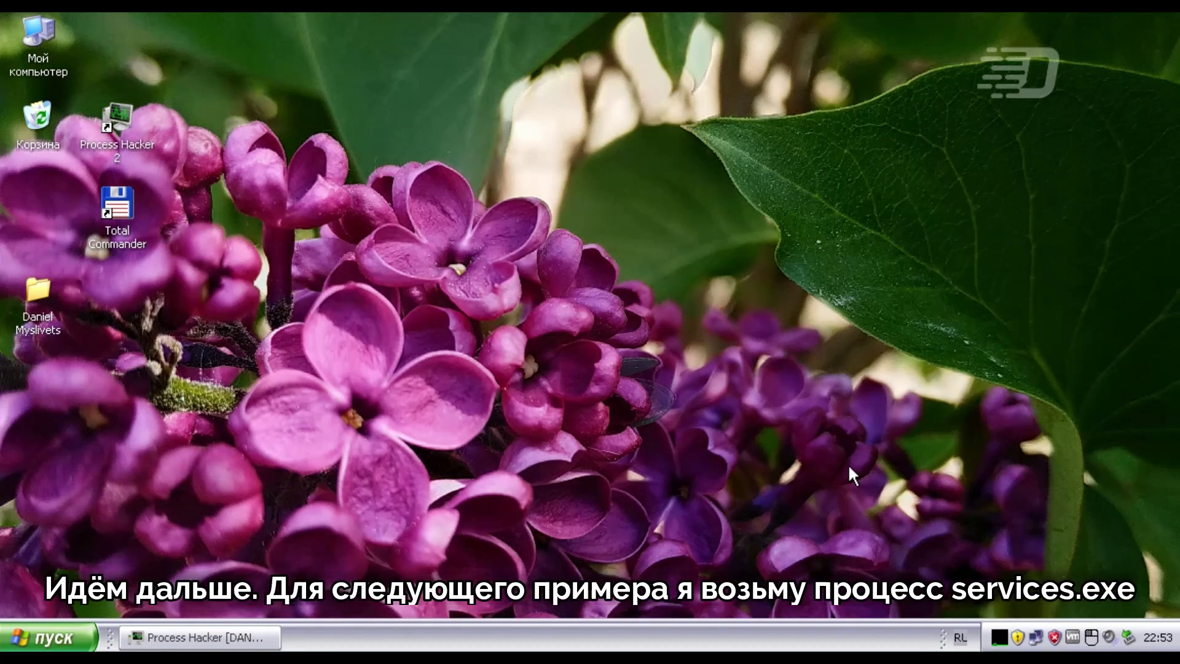
# - Restore the Process Hacker window and open the memory properties of services.exe
pyautogui.click(231, 635)
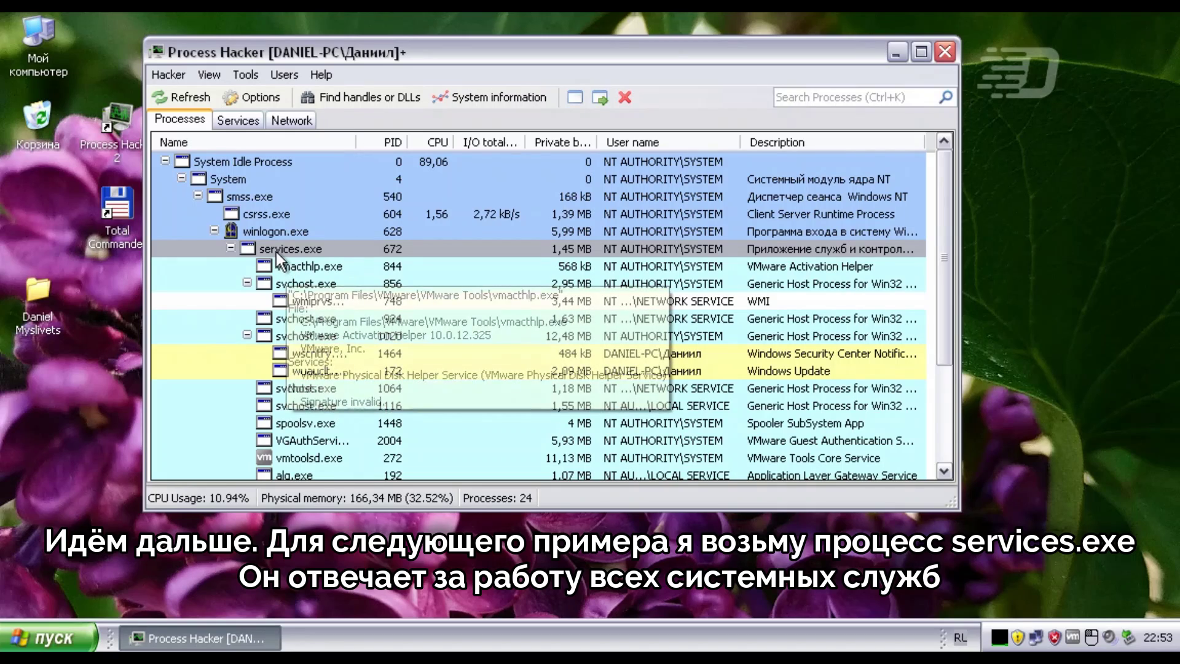
pyautogui.rightClick(276, 251)
pyautogui.click(377, 532)
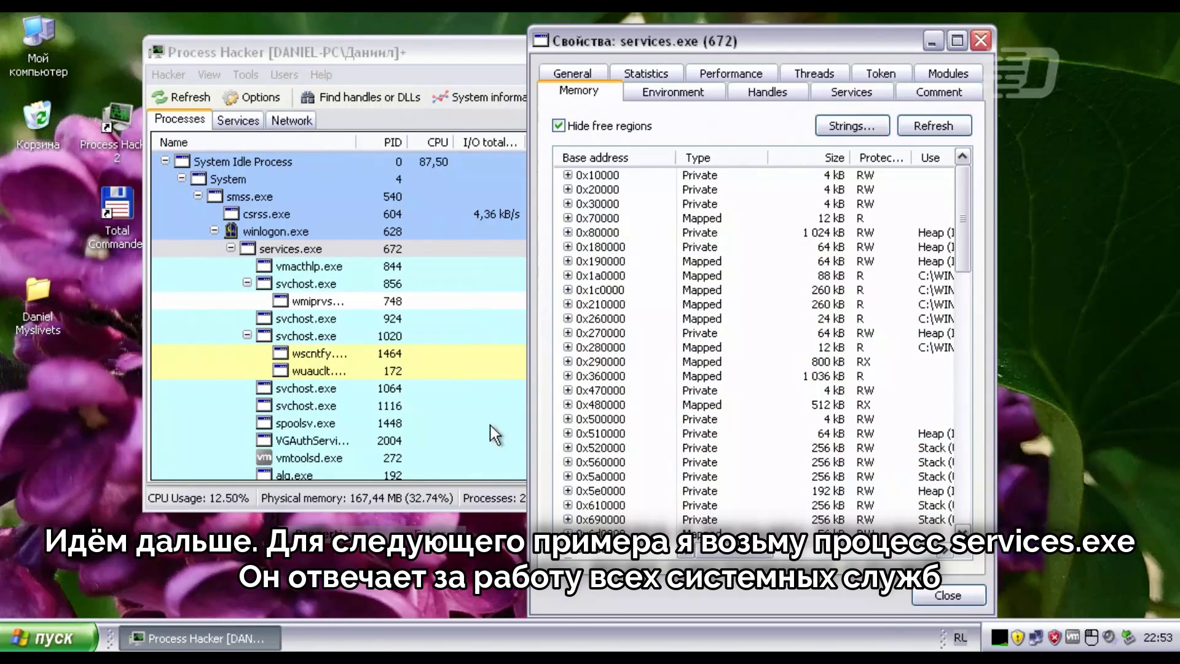
# - Expand the 0x7a0000 and 0x6d0000 regions of services.exe and try to open the reserved 0x7ab000 block for editing
pyautogui.click(568, 232)
pyautogui.scroll(-8, 578, 258)
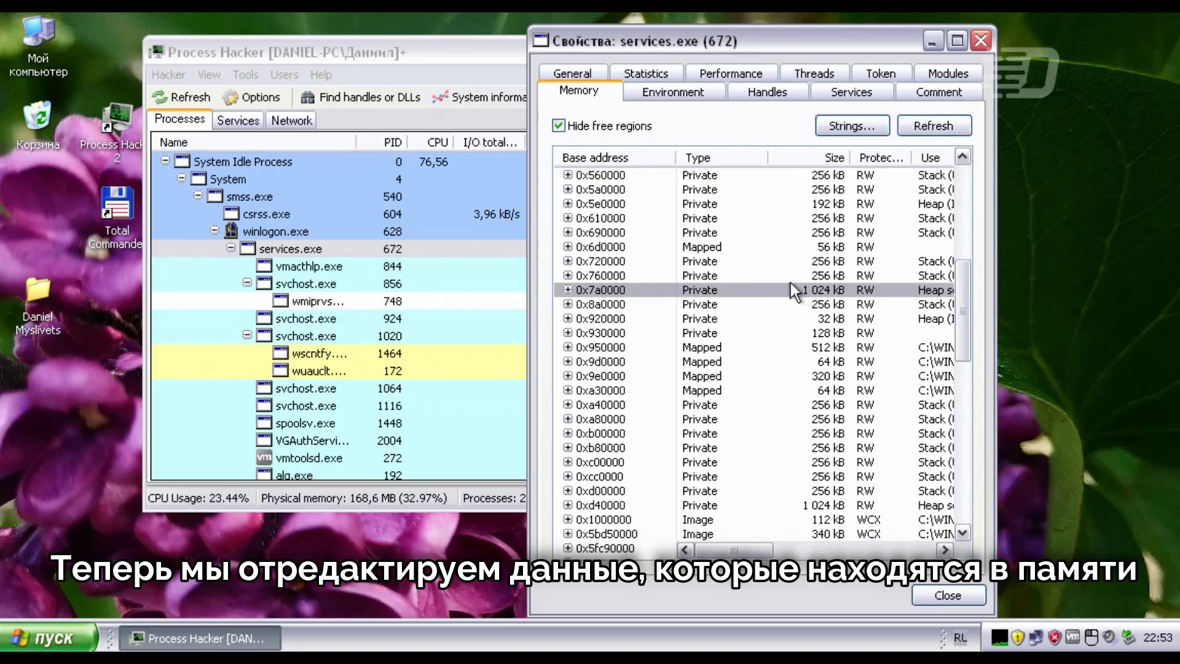
pyautogui.click(568, 289)
pyautogui.click(608, 309)
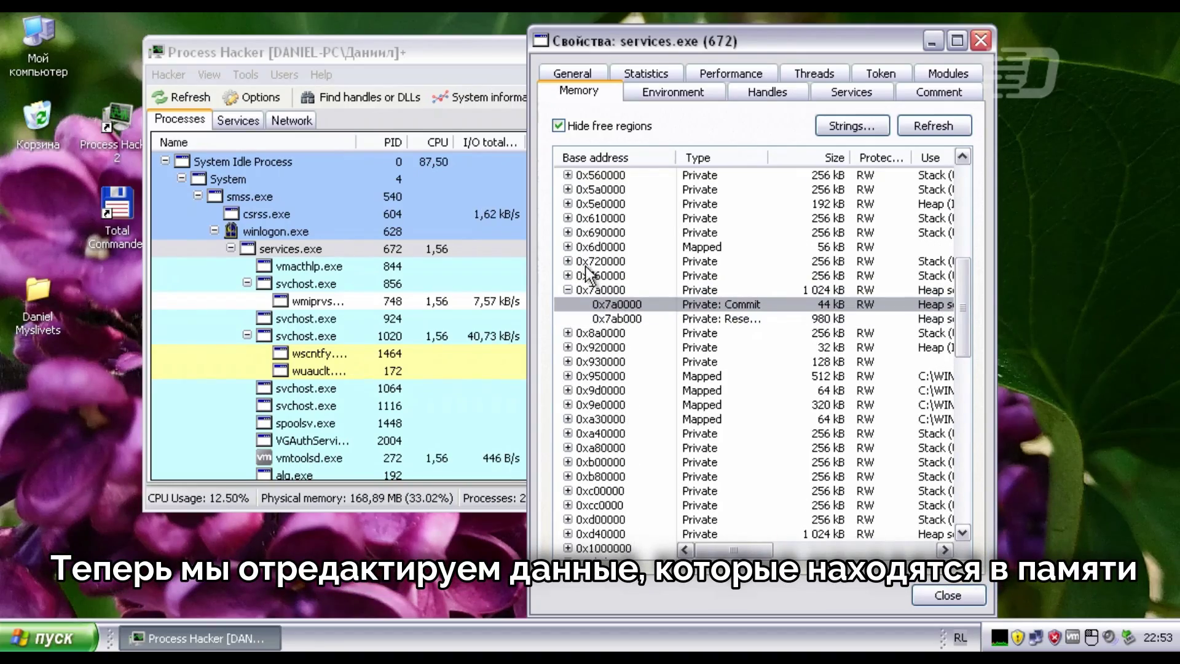
pyautogui.click(567, 247)
pyautogui.click(607, 332)
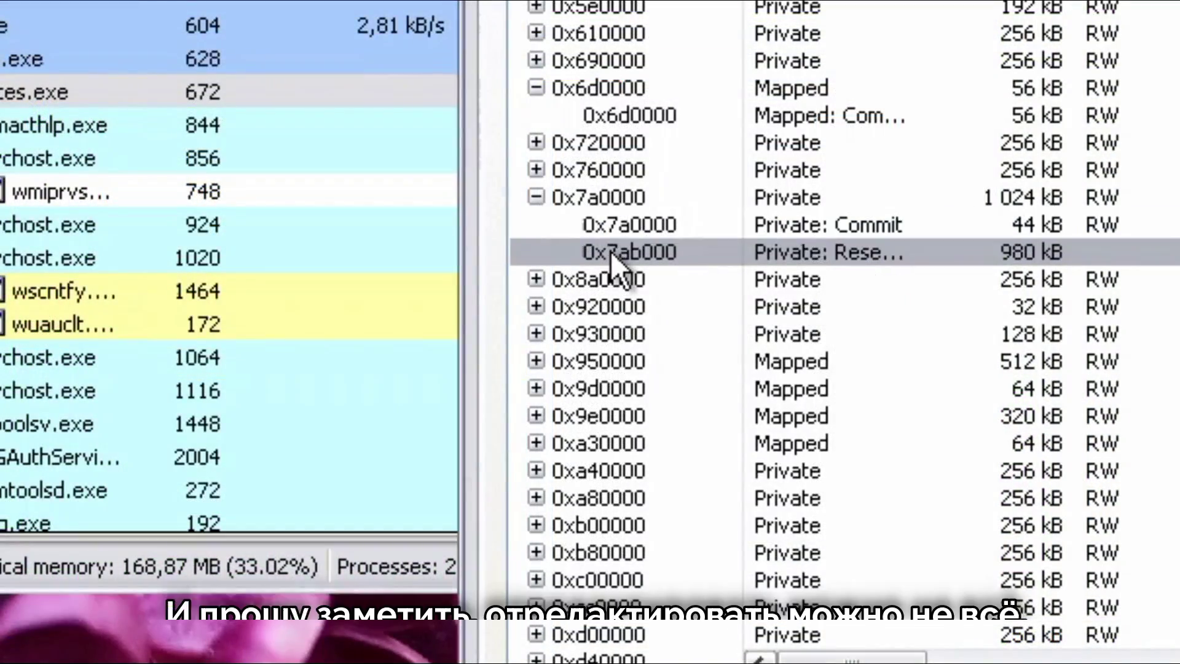
pyautogui.doubleClick(610, 251)
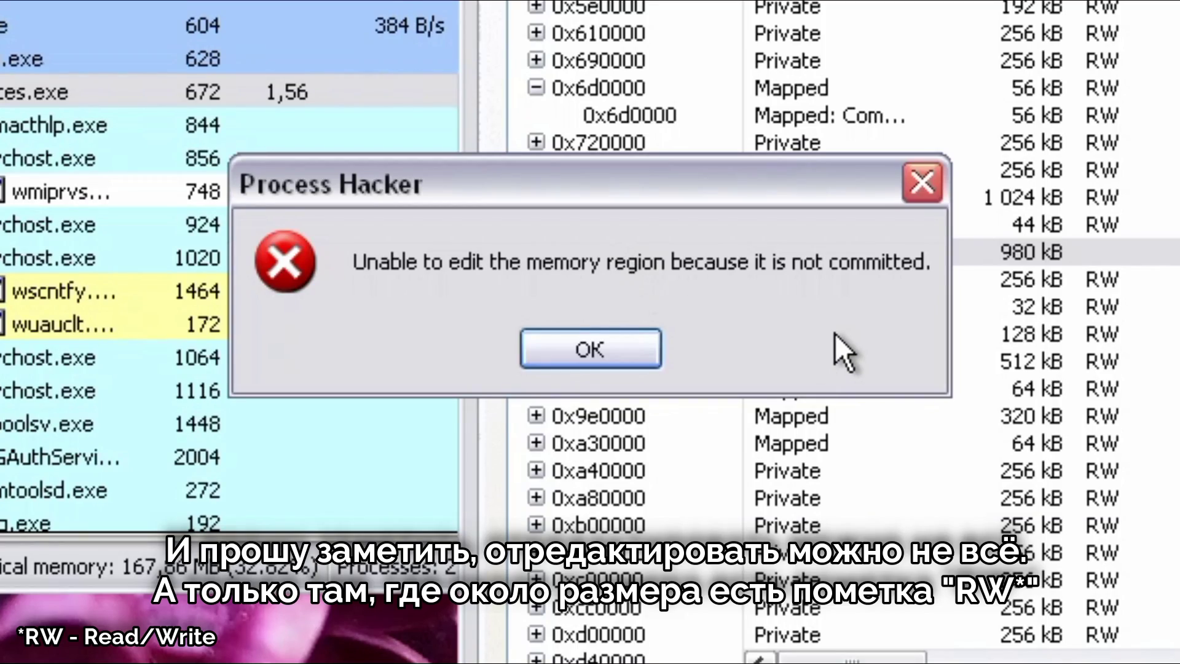
pyautogui.click(619, 342)
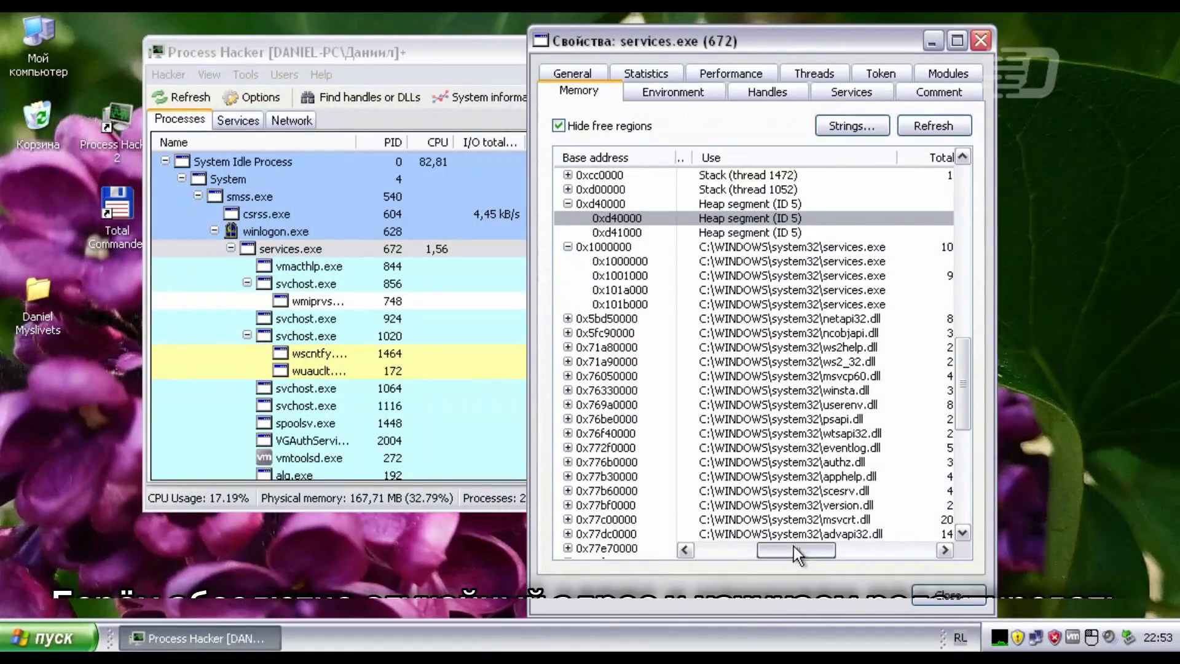
# - Open the read/write 0x101a000 block of the services.exe image region in the hex editor
pyautogui.moveTo(792, 550); pyautogui.dragTo(734, 550)
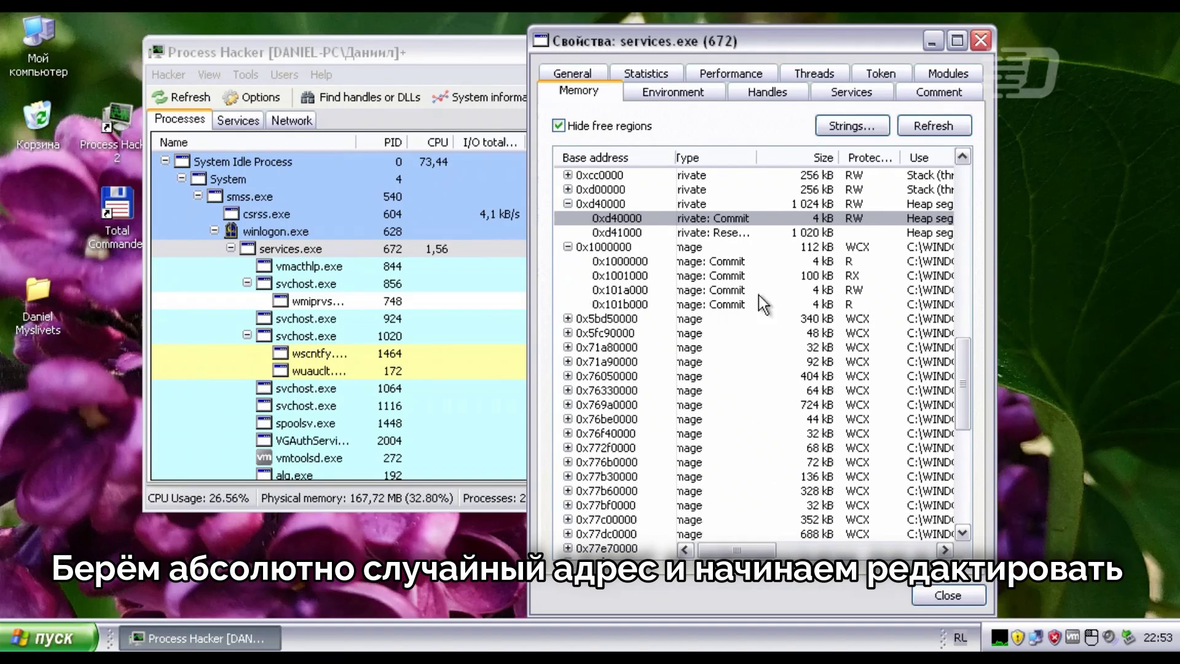
pyautogui.click(635, 289)
pyautogui.doubleClick(633, 292)
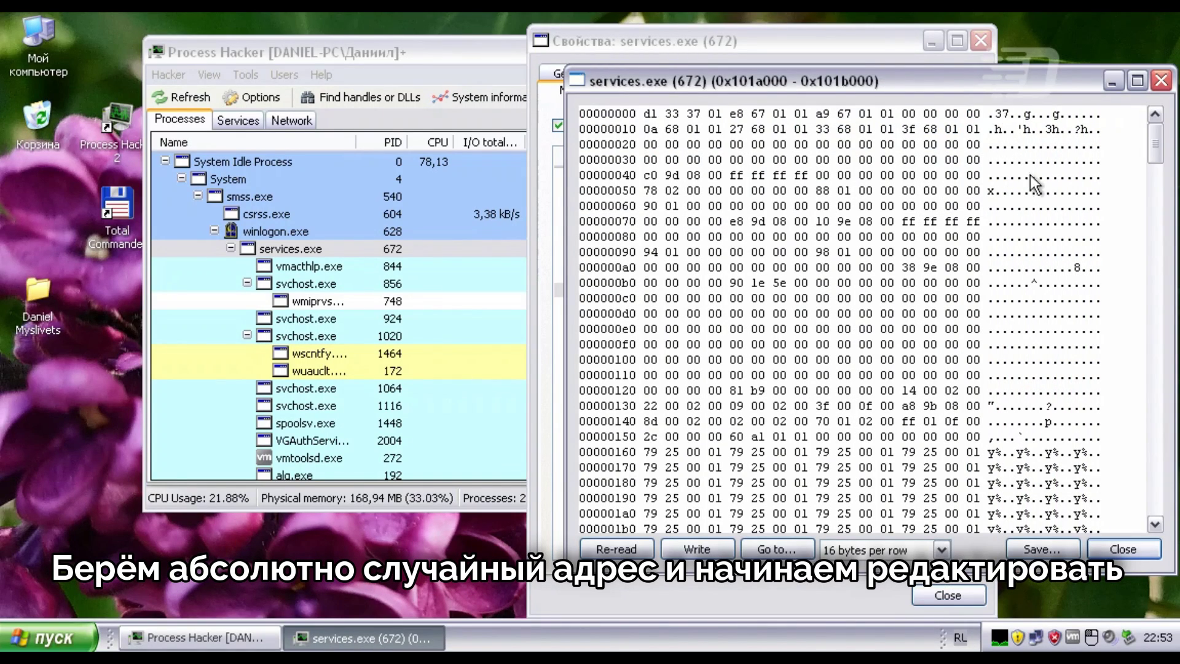
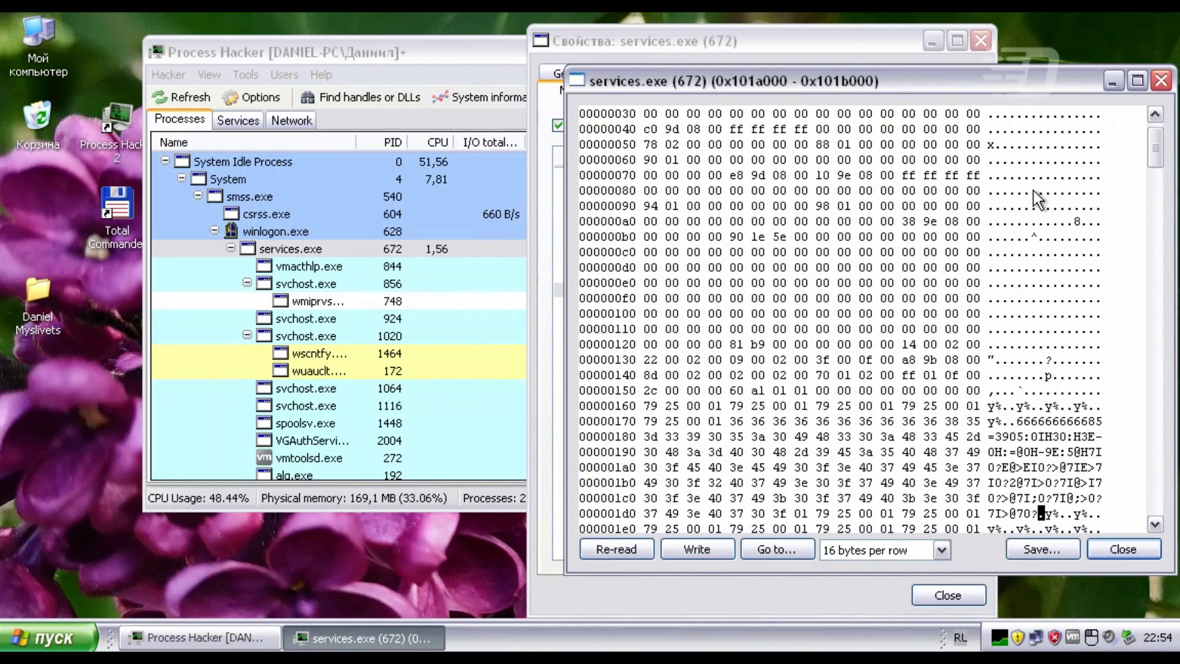
# - Overwrite scattered bytes in the rest of the services.exe 0x101a000 block with filler values such as 3f and write the changes to memory
pyautogui.scroll(-20, 1037, 198)
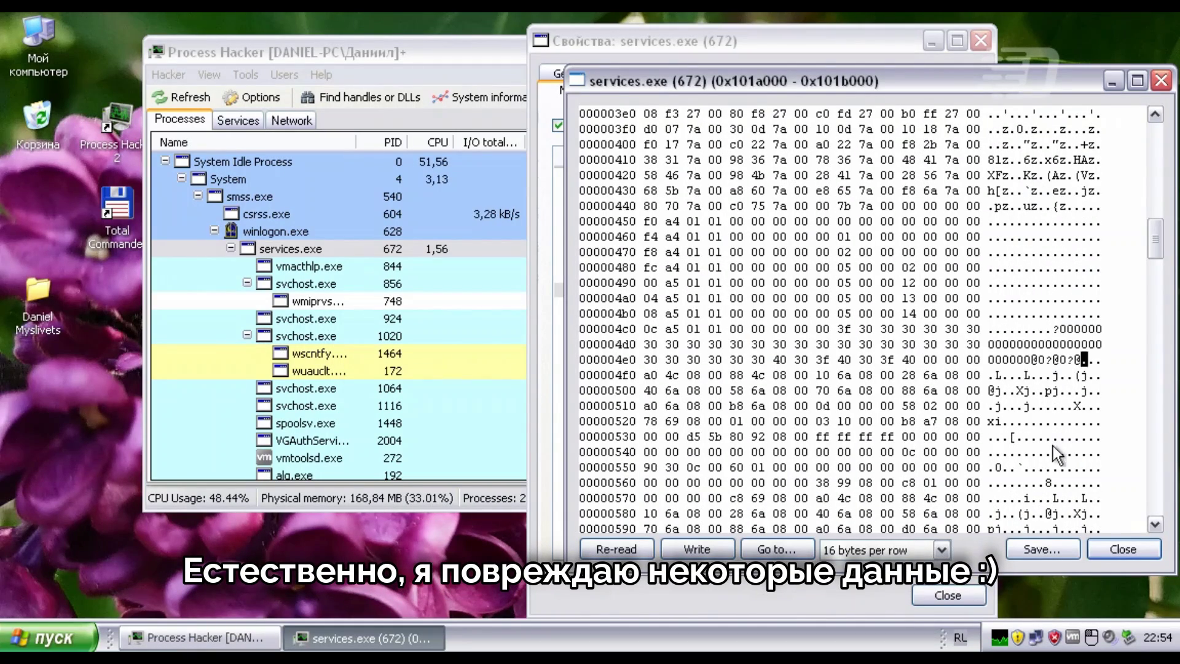
pyautogui.scroll(-20, 1056, 455)
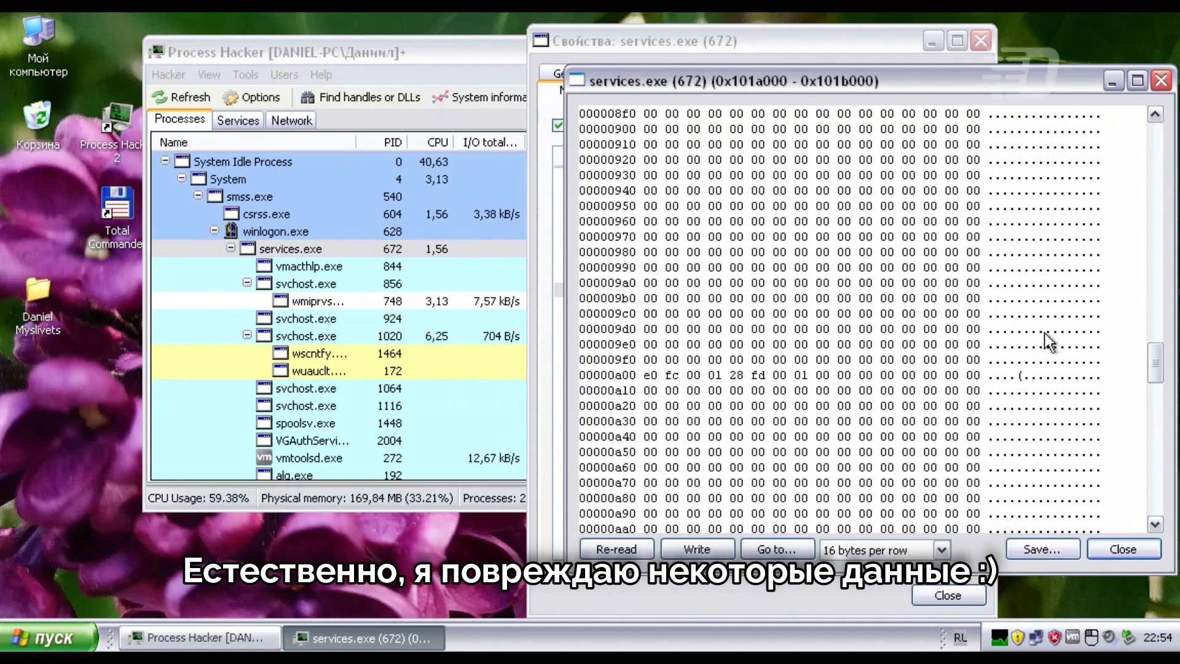
pyautogui.scroll(-20, 1045, 344)
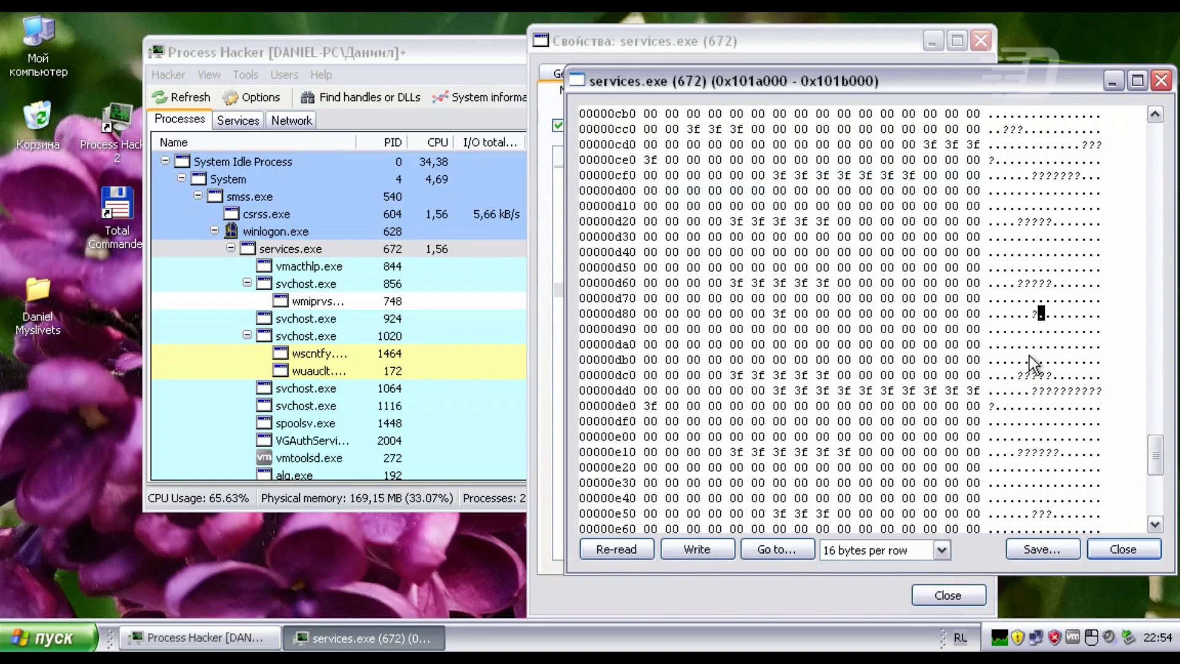
pyautogui.scroll(-5, 1035, 364)
pyautogui.click(708, 549)
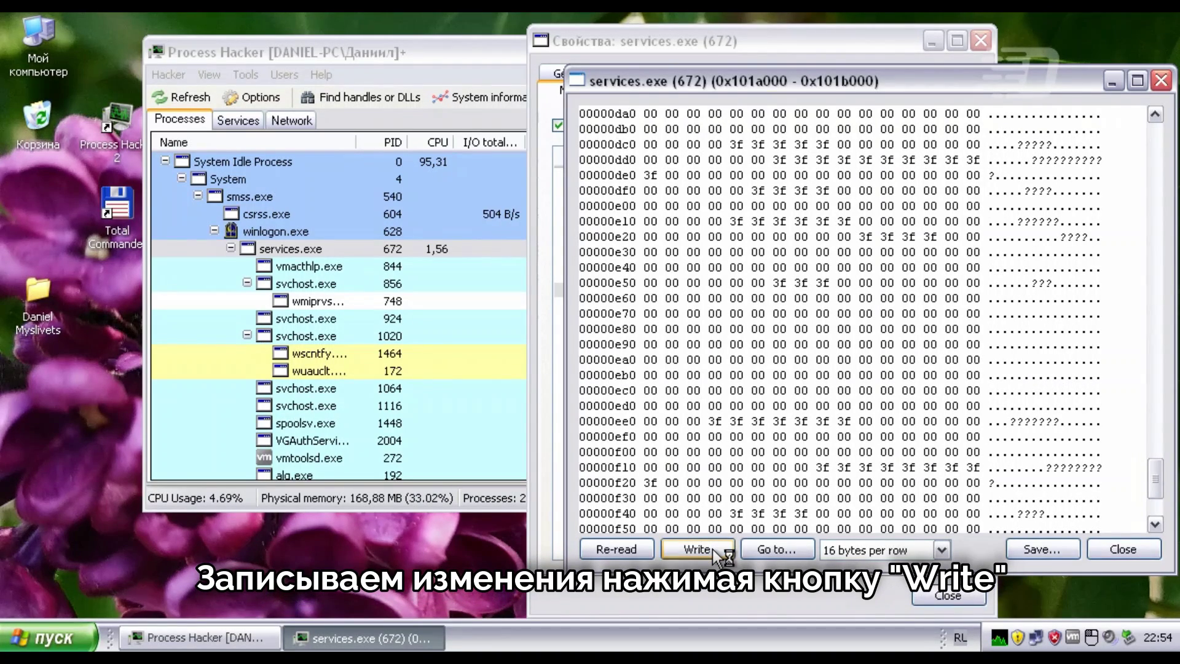
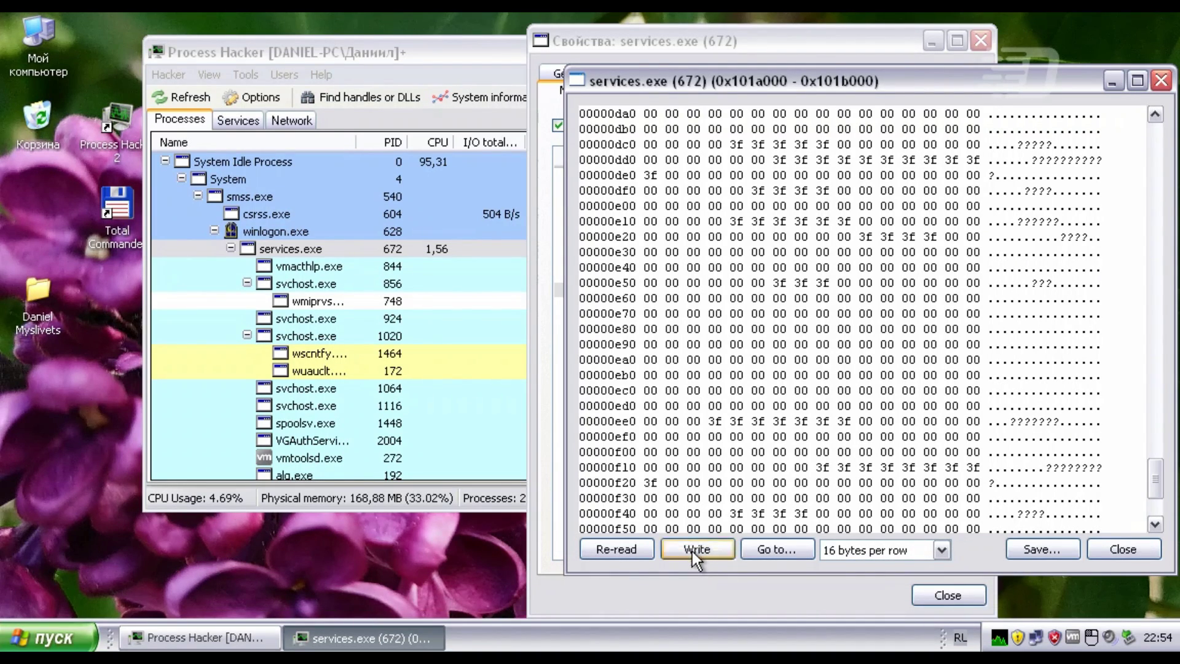
# - Try twice to open the Control Panel to test the system with the altered services.exe memory
pyautogui.click(83, 634)
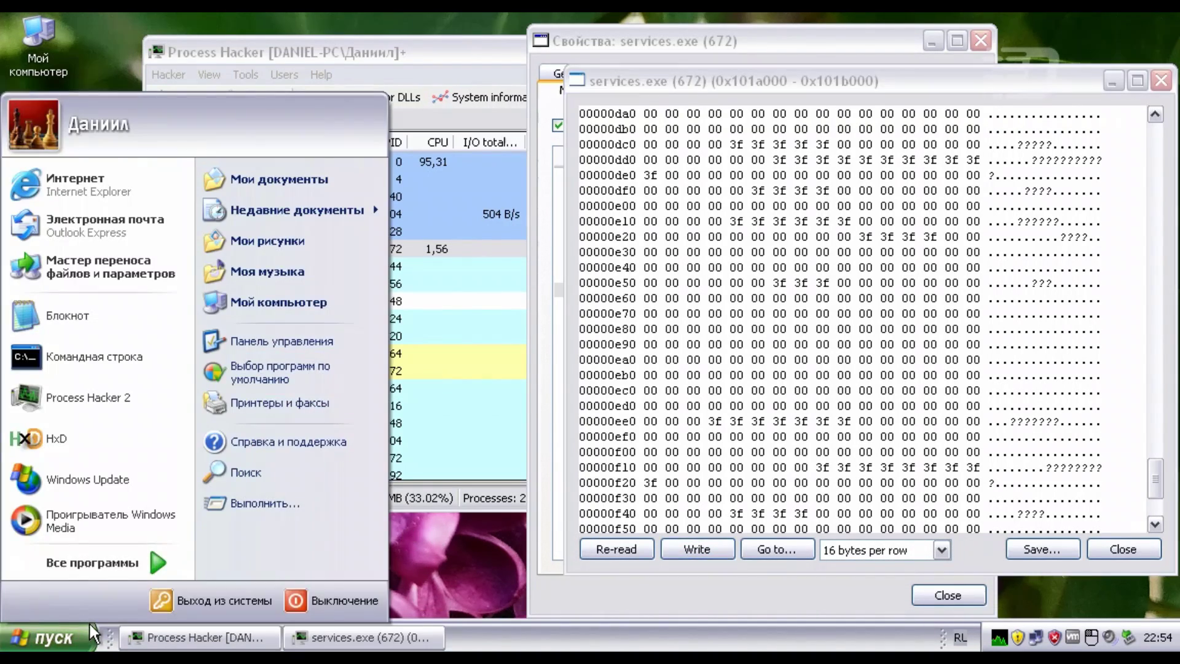
pyautogui.click(304, 342)
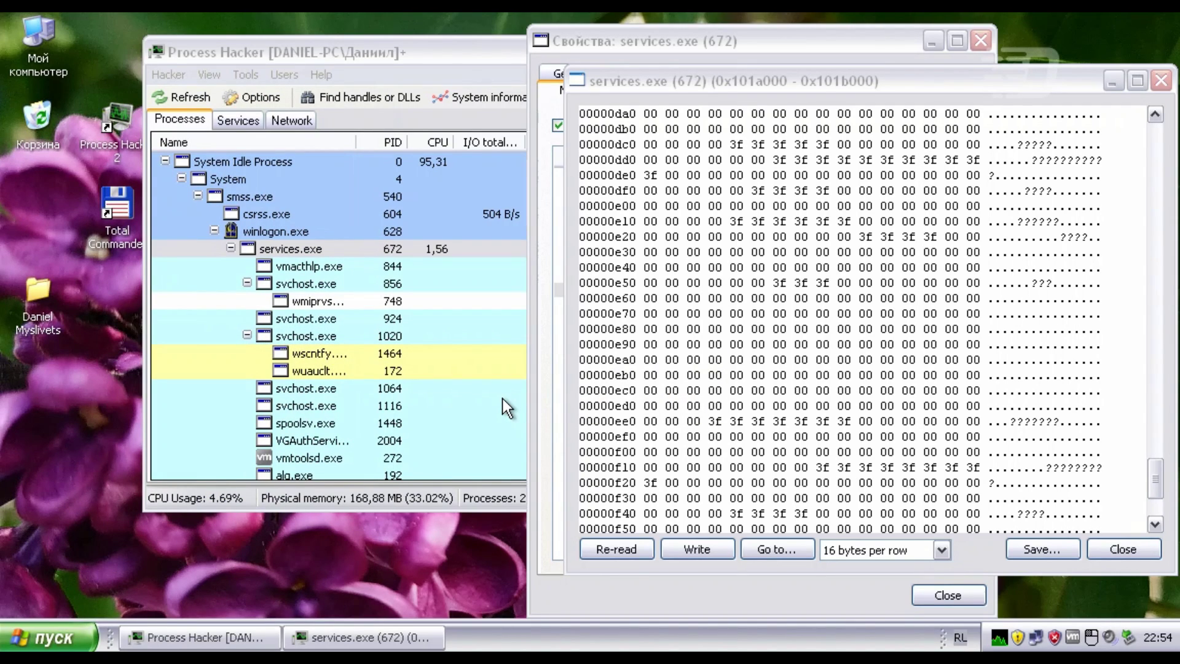
pyautogui.click(83, 636)
pyautogui.click(289, 338)
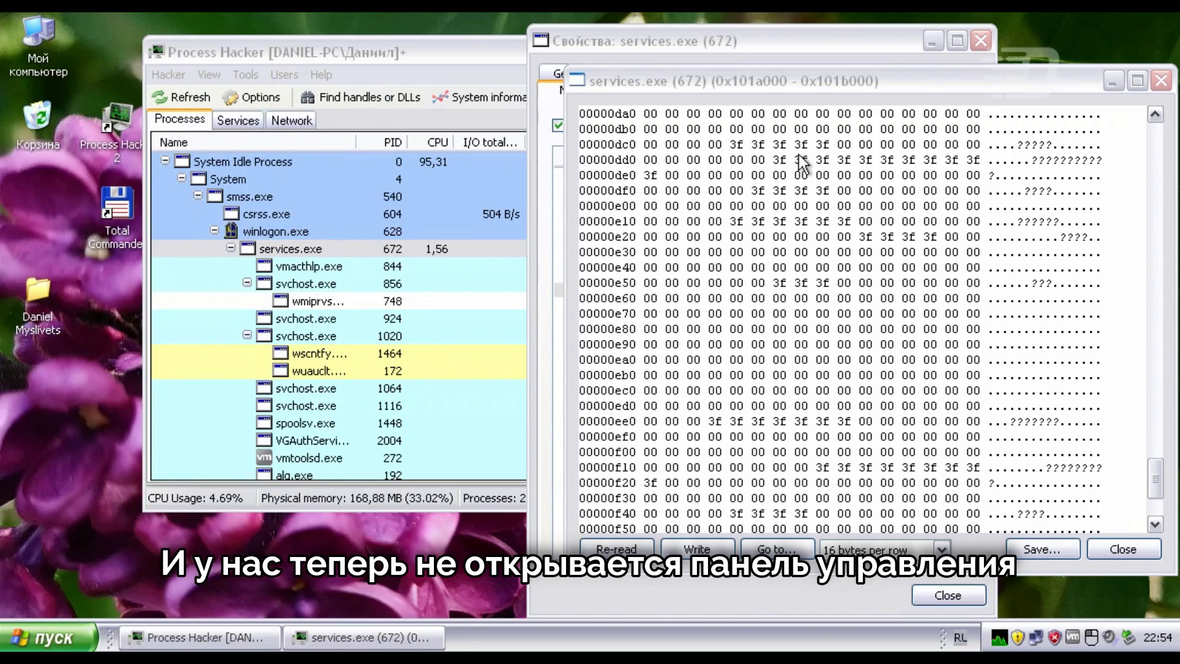
# - Minimize the hex editor and the services.exe properties window, and move the main Process Hacker window
pyautogui.click(1112, 79)
pyautogui.click(933, 40)
pyautogui.moveTo(614, 52); pyautogui.dragTo(438, 181)
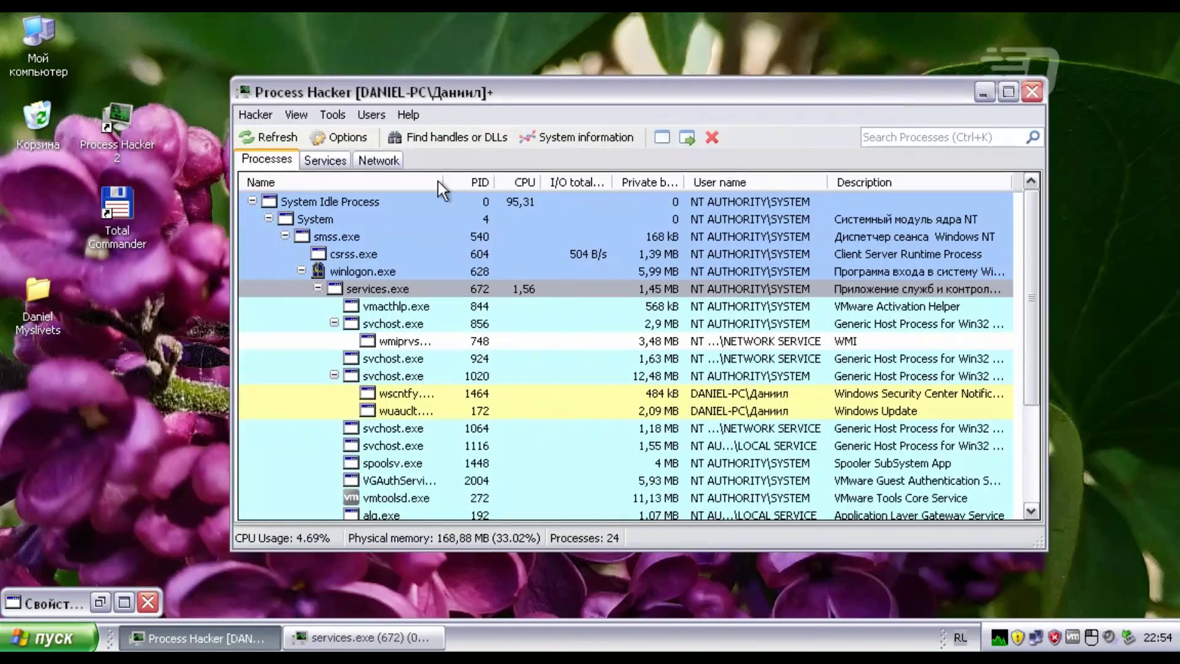
# - Open My Computer and try the Параметры page of the display properties
pyautogui.doubleClick(38, 51)
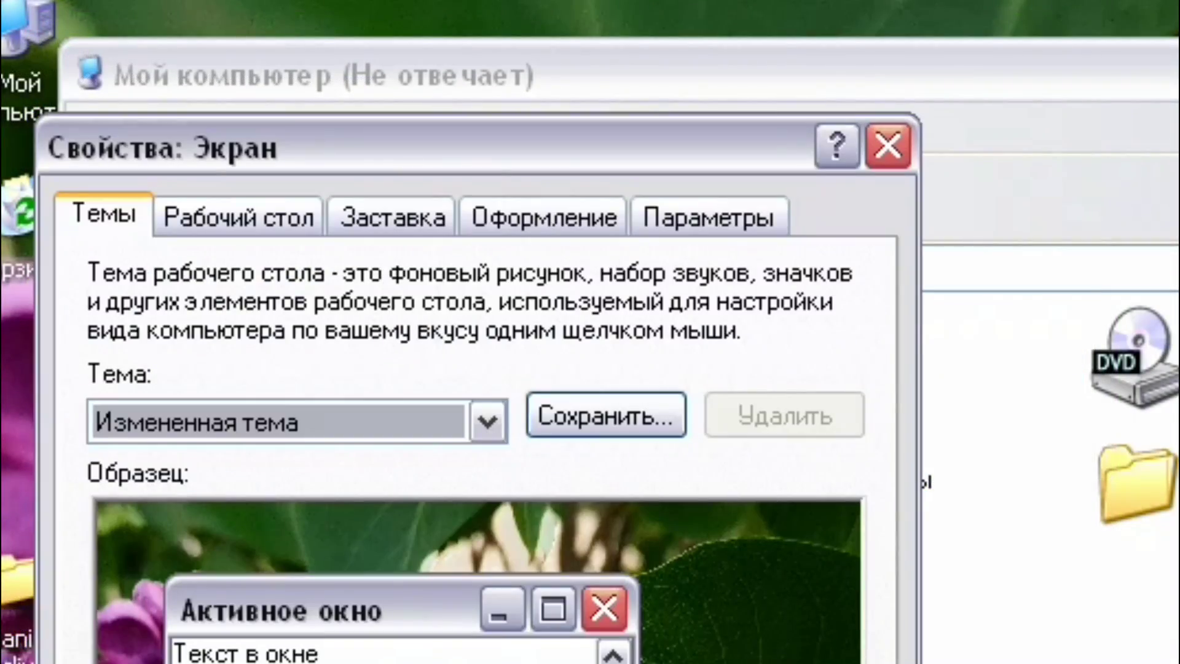
pyautogui.click(732, 218)
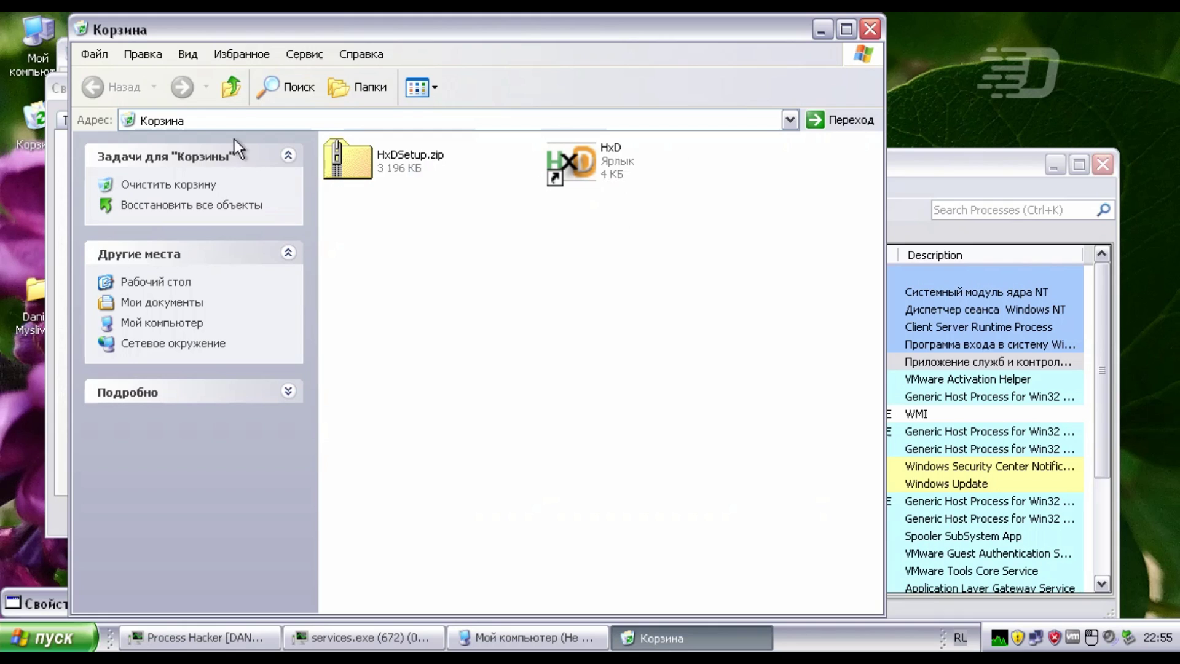
# - Go up from the Recycle Bin folder and open the network places folder (Сетевое окружение)
pyautogui.click(230, 93)
pyautogui.doubleClick(585, 181)
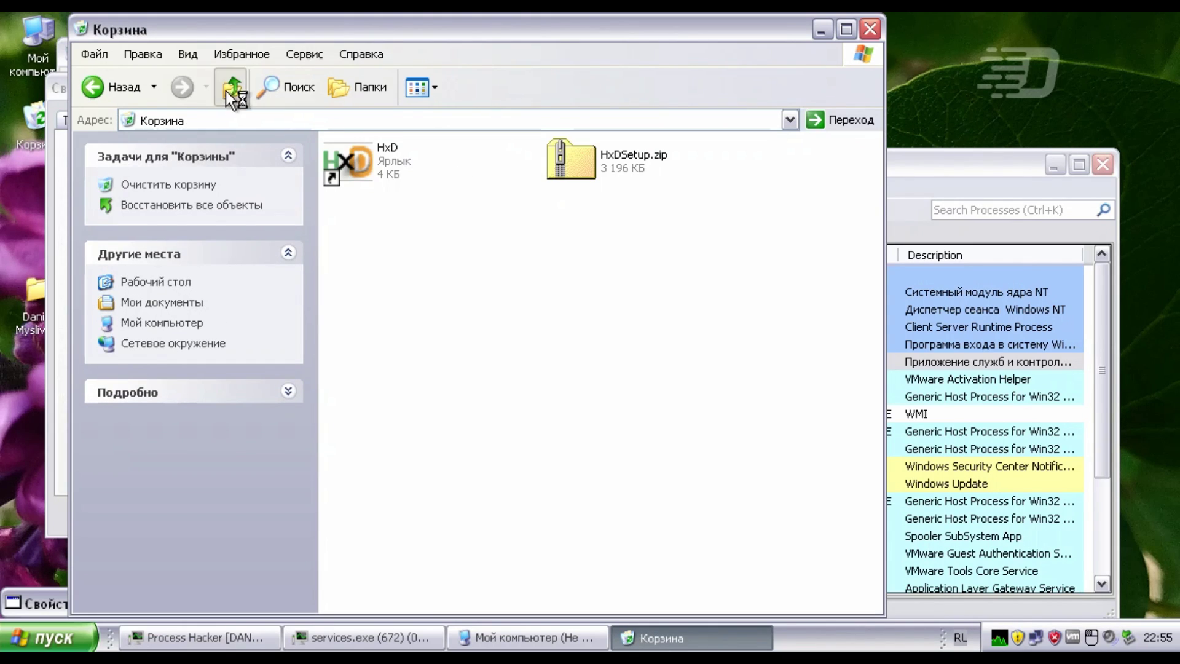
pyautogui.click(229, 89)
pyautogui.doubleClick(505, 165)
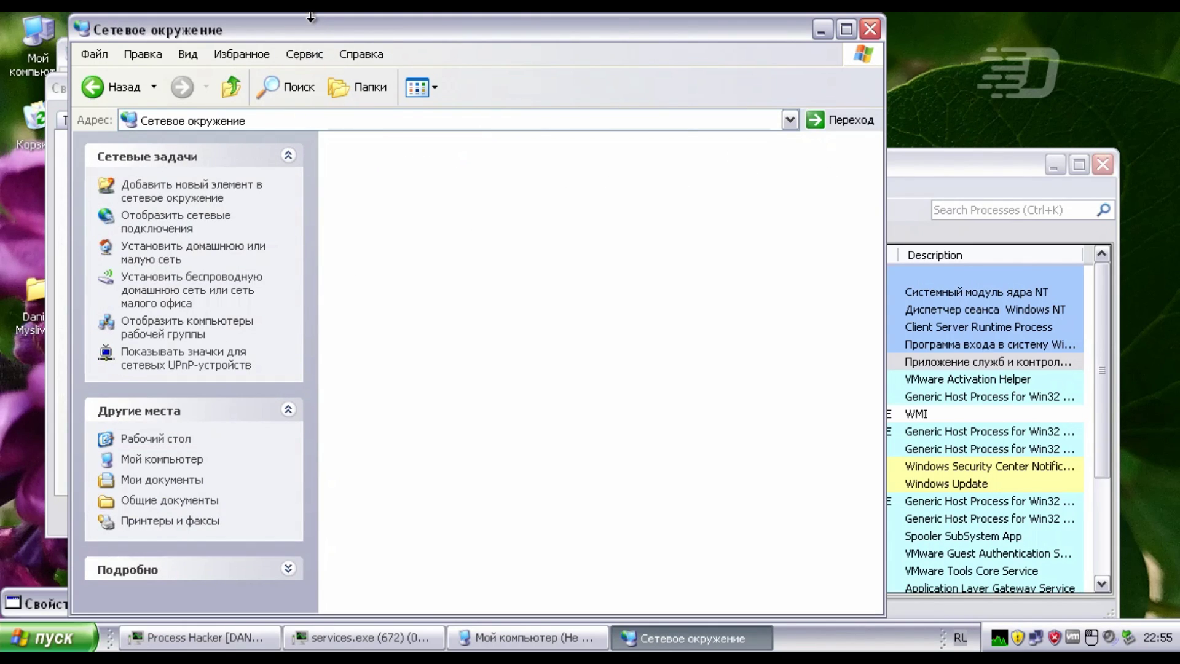
# - Test the wizard for adding a network place and the open Explorer windows by moving them and bringing them forward
pyautogui.moveTo(309, 15); pyautogui.dragTo(525, 82)
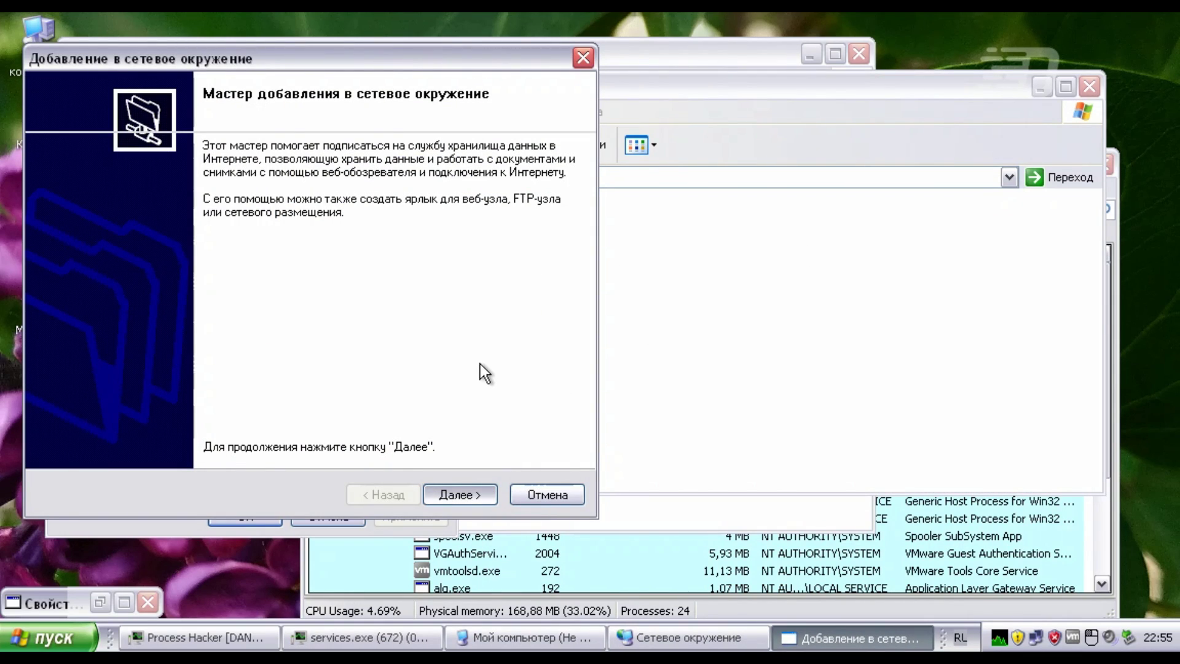
pyautogui.click(681, 286)
pyautogui.moveTo(516, 87); pyautogui.dragTo(319, 142)
pyautogui.click(306, 141)
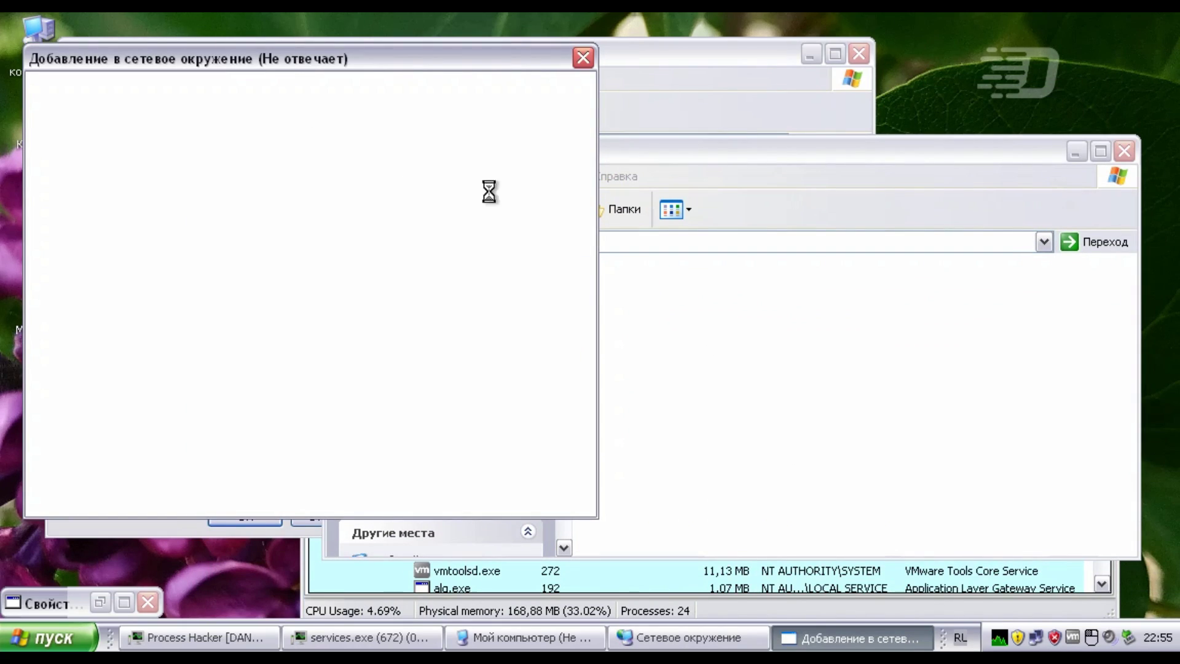
pyautogui.moveTo(503, 57); pyautogui.dragTo(586, 211)
pyautogui.click(334, 141)
pyautogui.click(540, 87)
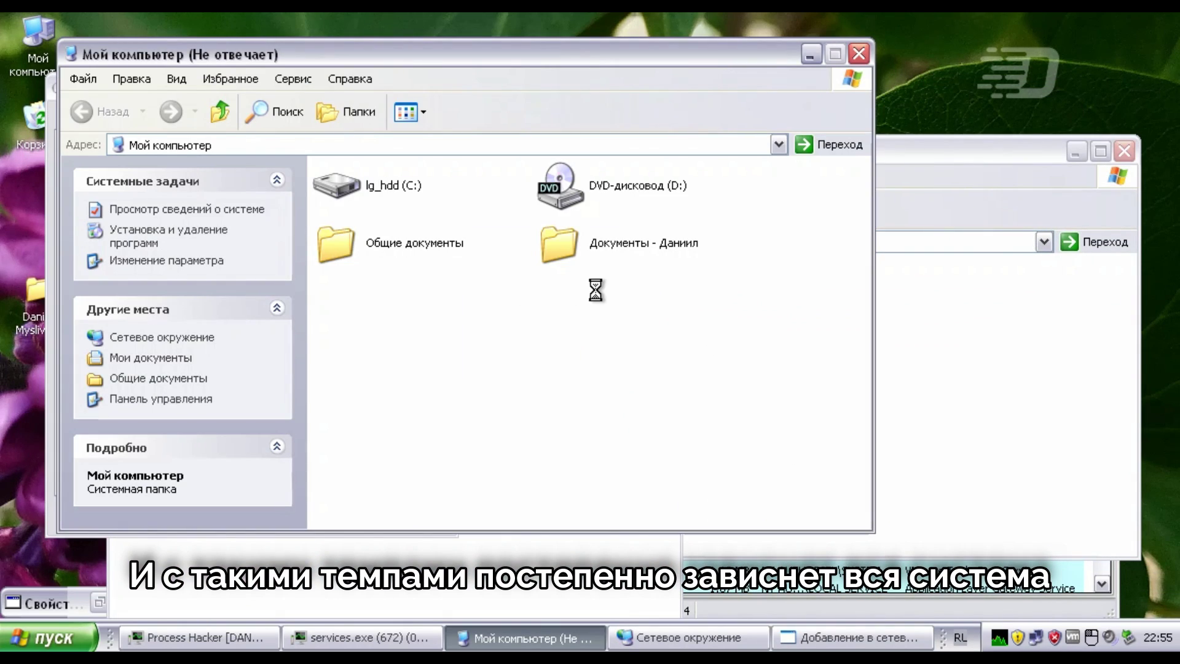
# - Open Task Manager's application list and end the unresponsive network place wizard and My Computer tasks
pyautogui.hotkey('ctrl', 'alt', 'Delete')
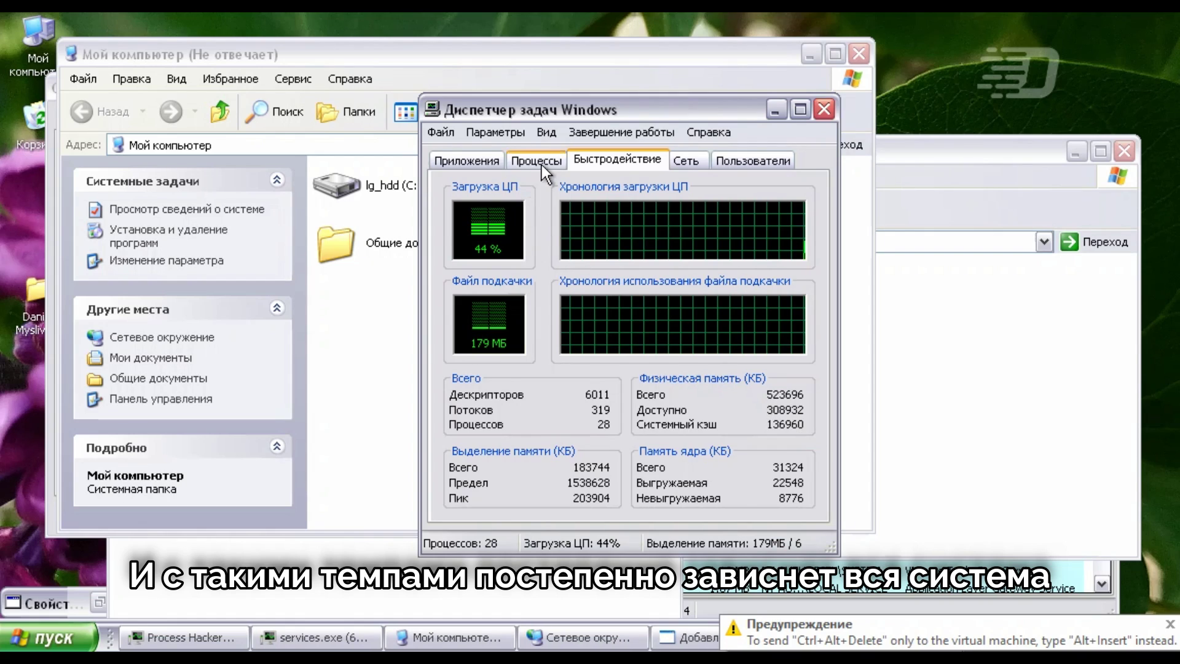
pyautogui.click(466, 161)
pyautogui.click(529, 236)
pyautogui.click(599, 495)
pyautogui.click(618, 415)
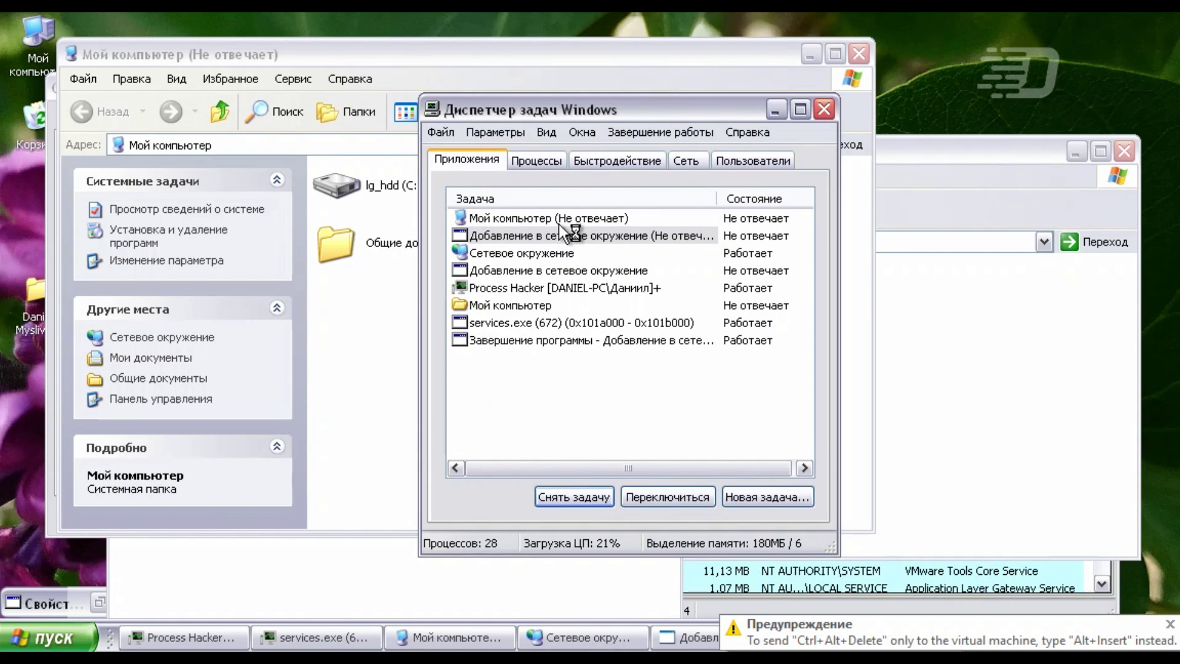
pyautogui.click(565, 218)
pyautogui.click(574, 496)
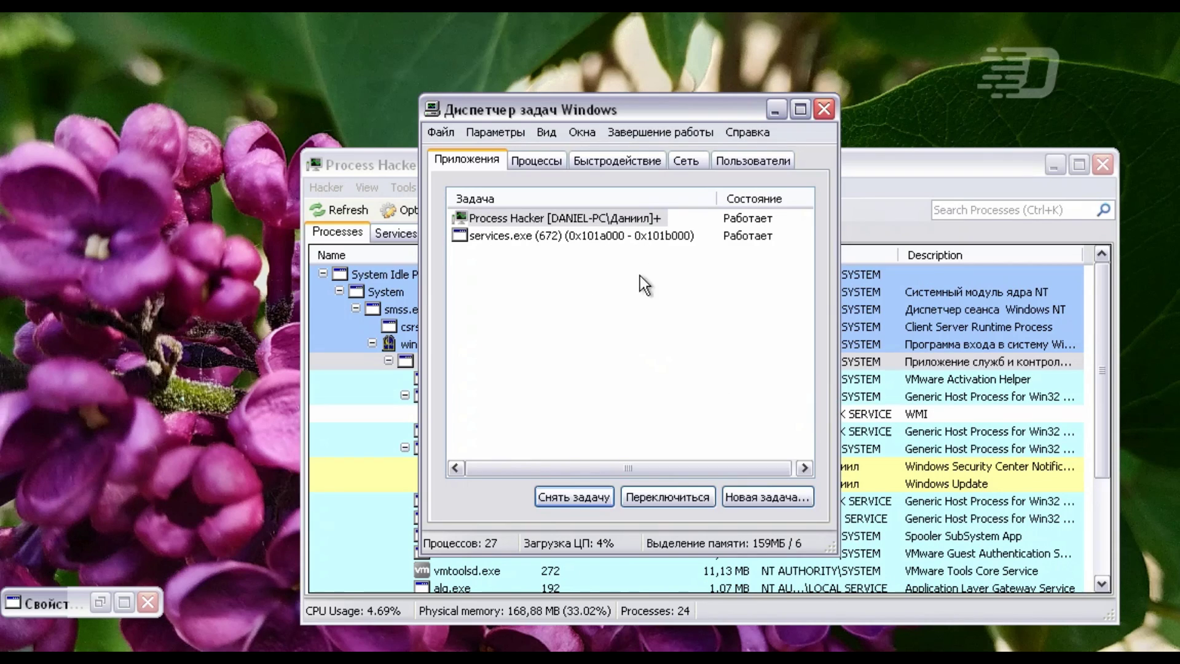
# - Minimize Task Manager and run explorer through Process Hacker's Run dialog
pyautogui.click(777, 109)
pyautogui.moveTo(595, 169); pyautogui.dragTo(588, 90)
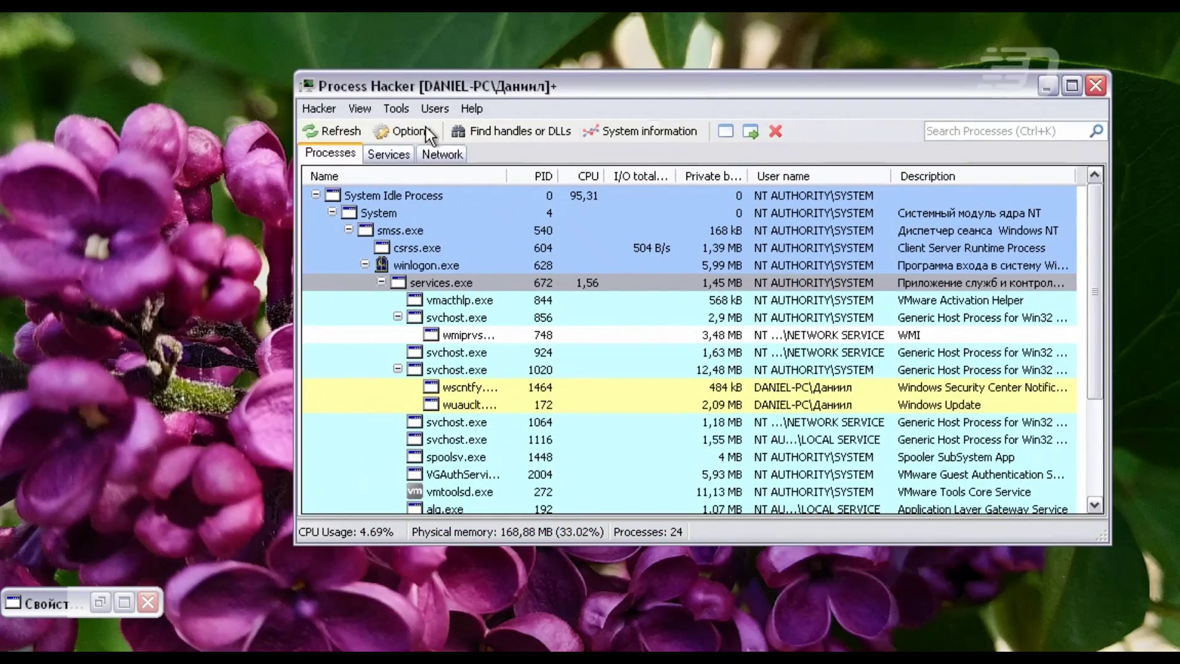
pyautogui.click(319, 108)
pyautogui.click(331, 127)
pyautogui.write('учздщ')
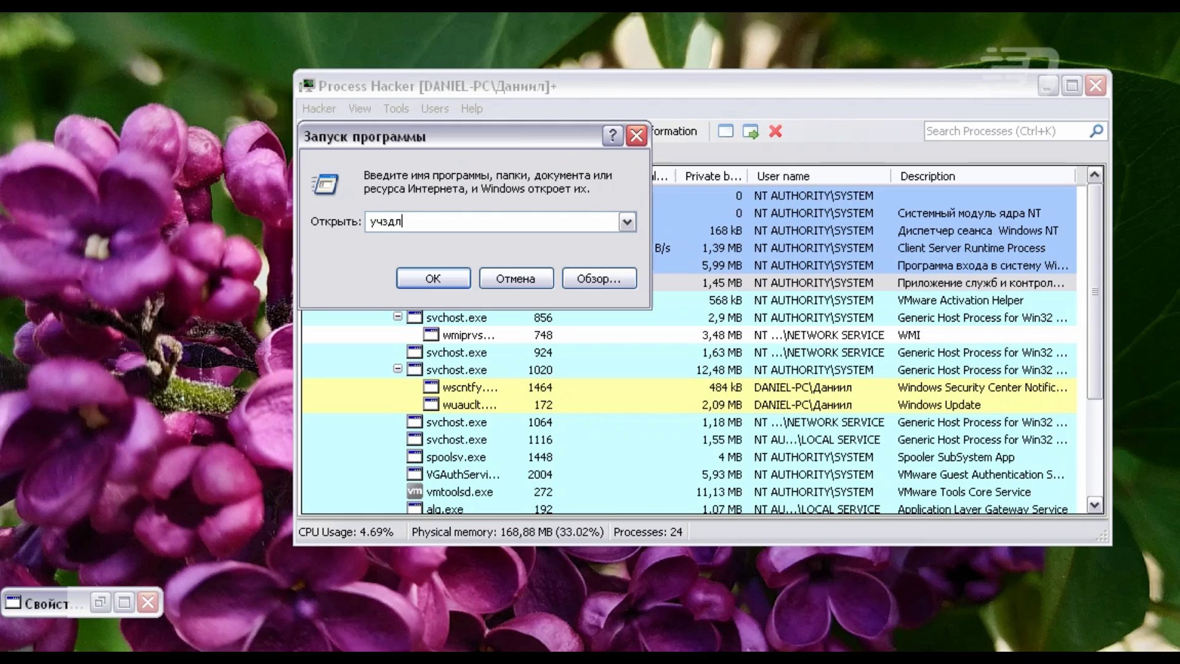
pyautogui.press('BackSpace')
pyautogui.press('BackSpace')
pyautogui.press('BackSpace')
pyautogui.press('BackSpace')
pyautogui.press('BackSpace')
pyautogui.write('explorer')
pyautogui.press('Return')
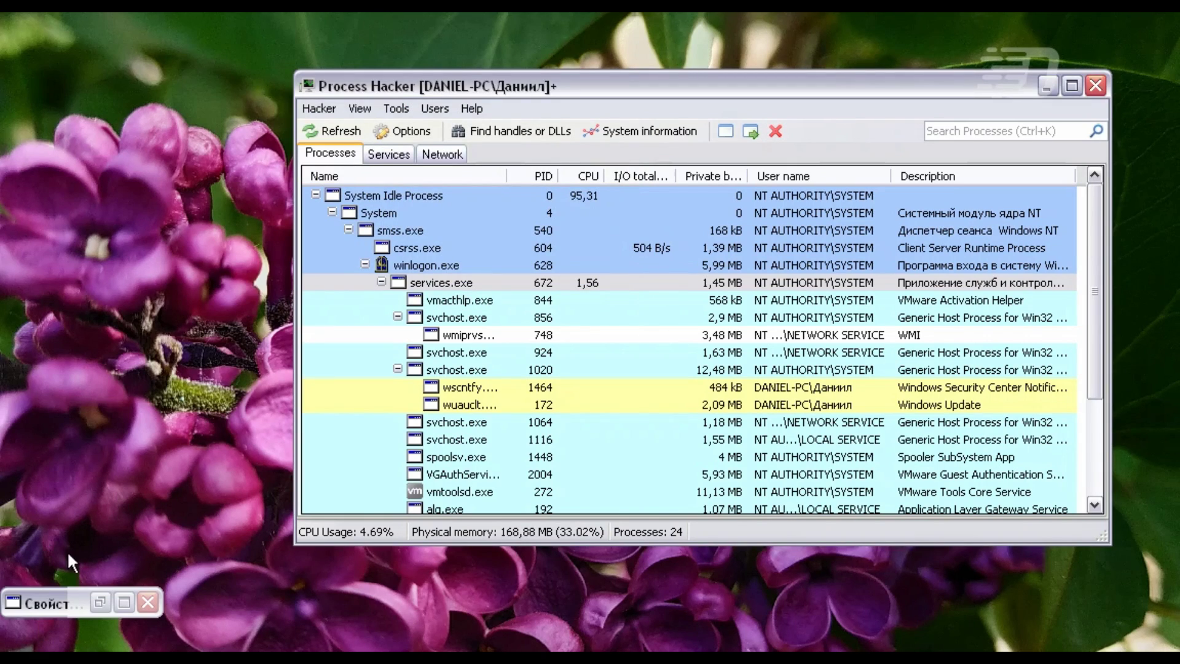
# - Restore the services.exe properties window, move both Process Hacker windows apart and try to call up Task Manager
pyautogui.doubleClick(75, 592)
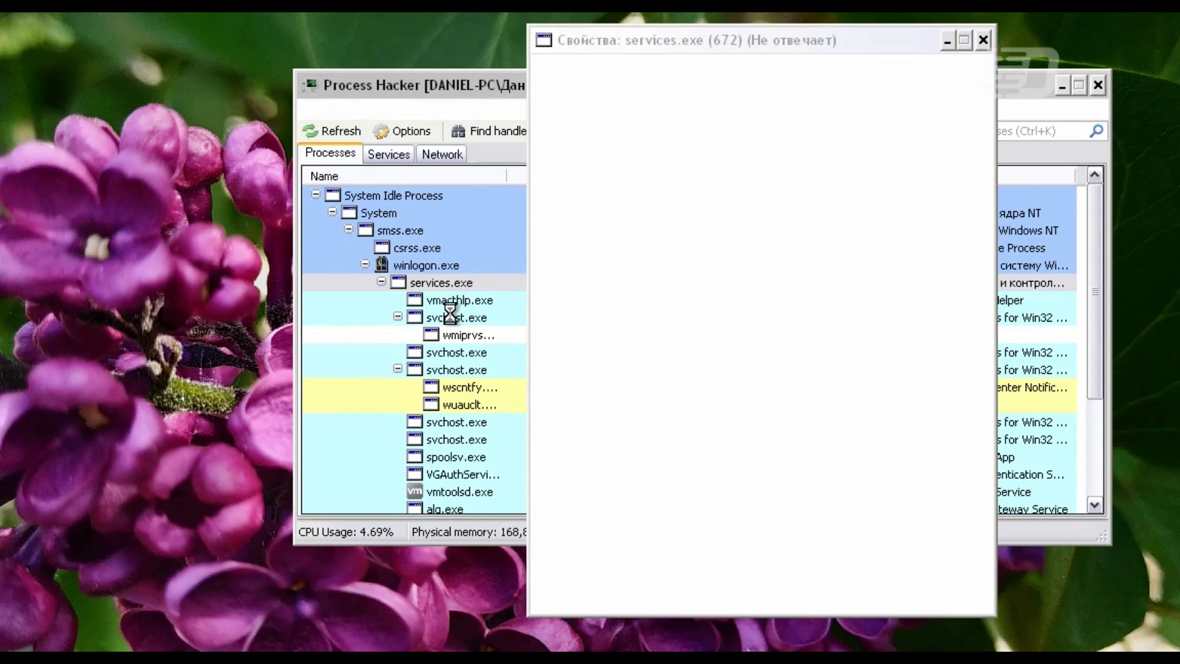
pyautogui.moveTo(681, 51); pyautogui.dragTo(265, 141)
pyautogui.click(628, 86)
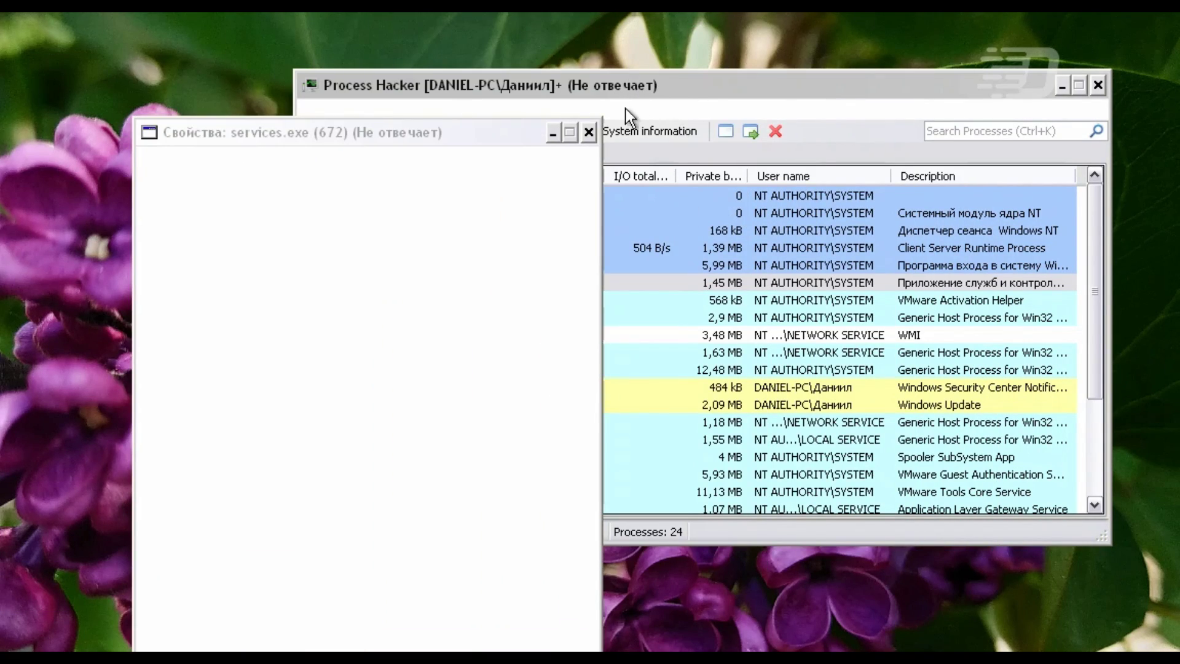
pyautogui.moveTo(684, 93); pyautogui.dragTo(727, 86)
pyautogui.hotkey('ctrl', 'alt', 'Delete')
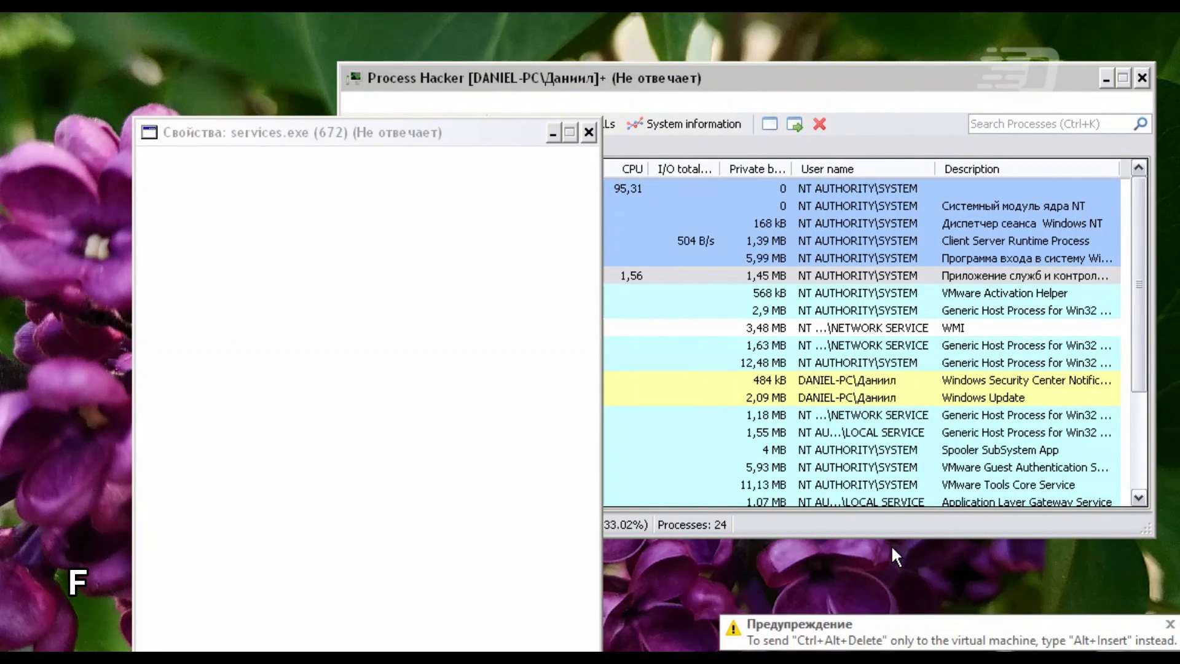
# - Move the services.exe properties window over the main window and try to close the unresponsive Process Hacker from its window menu
pyautogui.moveTo(461, 143); pyautogui.dragTo(871, 136)
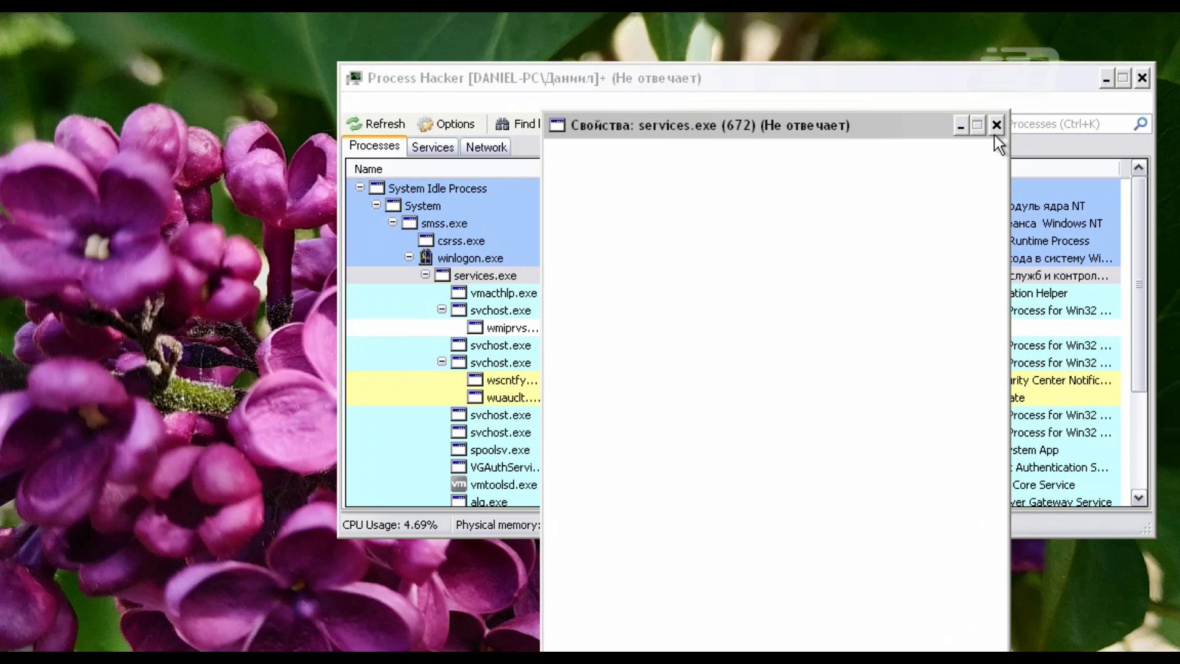
pyautogui.click(359, 80)
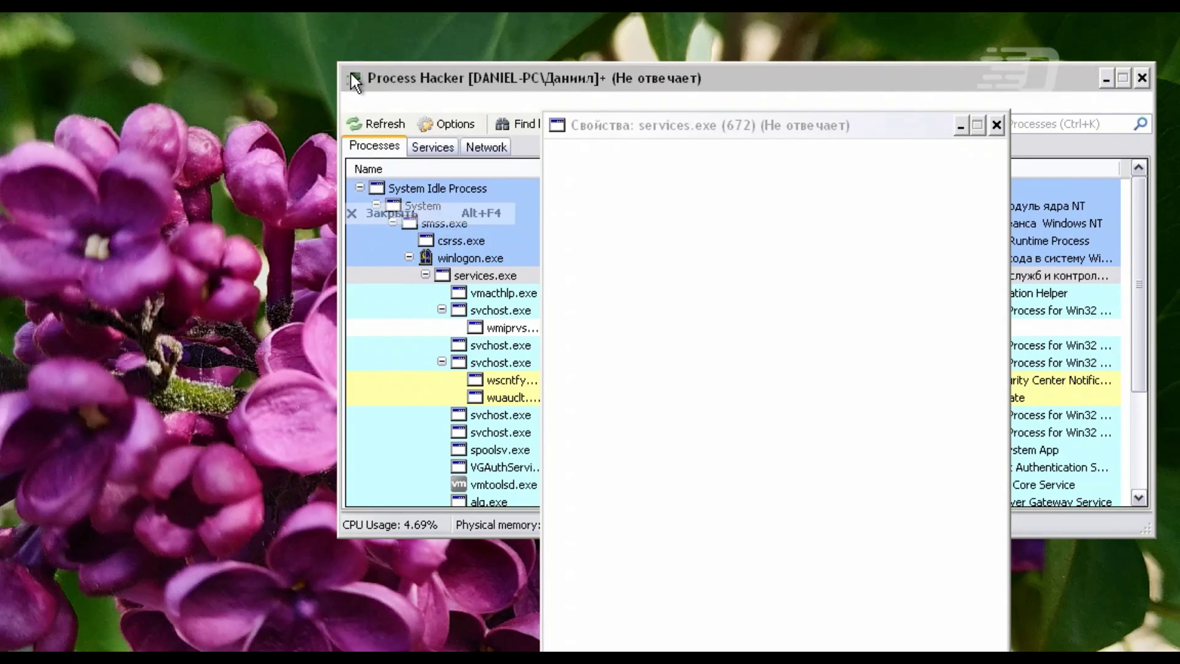
pyautogui.click(351, 74)
pyautogui.click(385, 215)
pyautogui.click(352, 77)
pyautogui.click(382, 212)
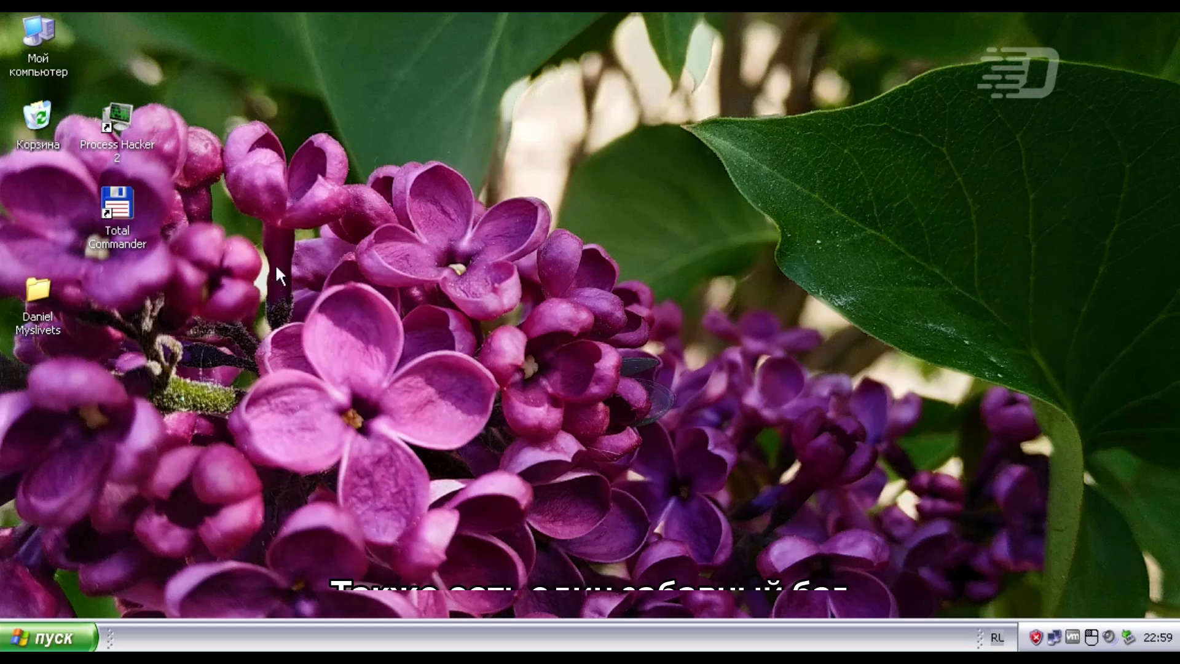
# - Launch Process Hacker from the desktop and open the properties of services.exe
pyautogui.doubleClick(116, 138)
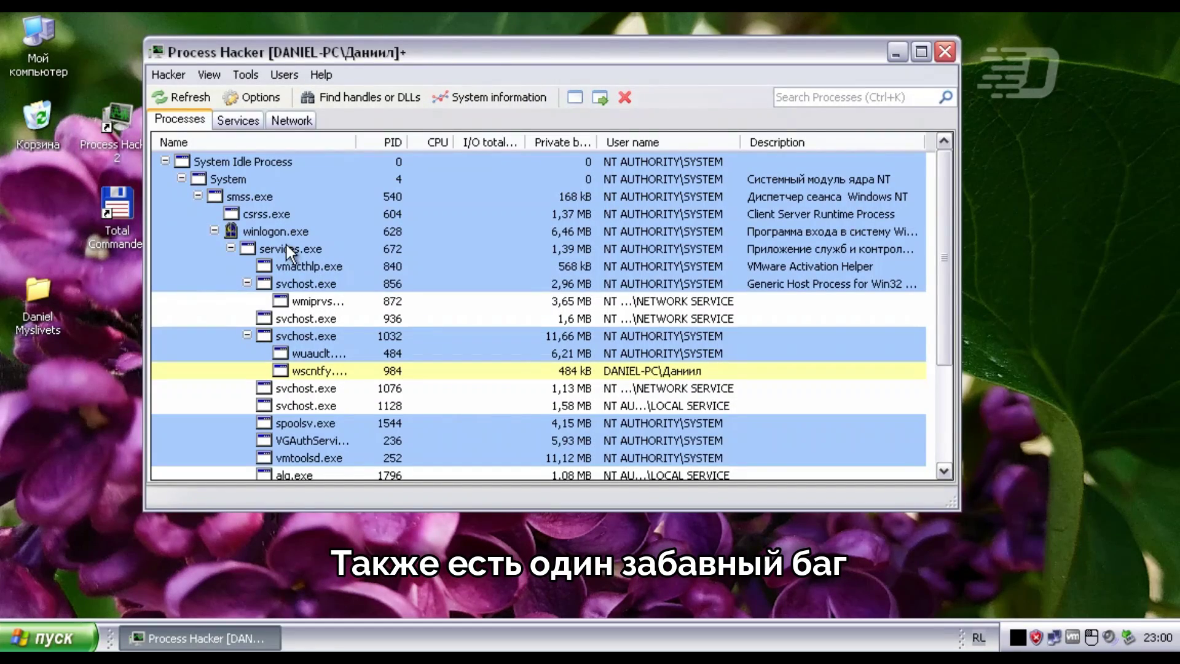
pyautogui.rightClick(281, 249)
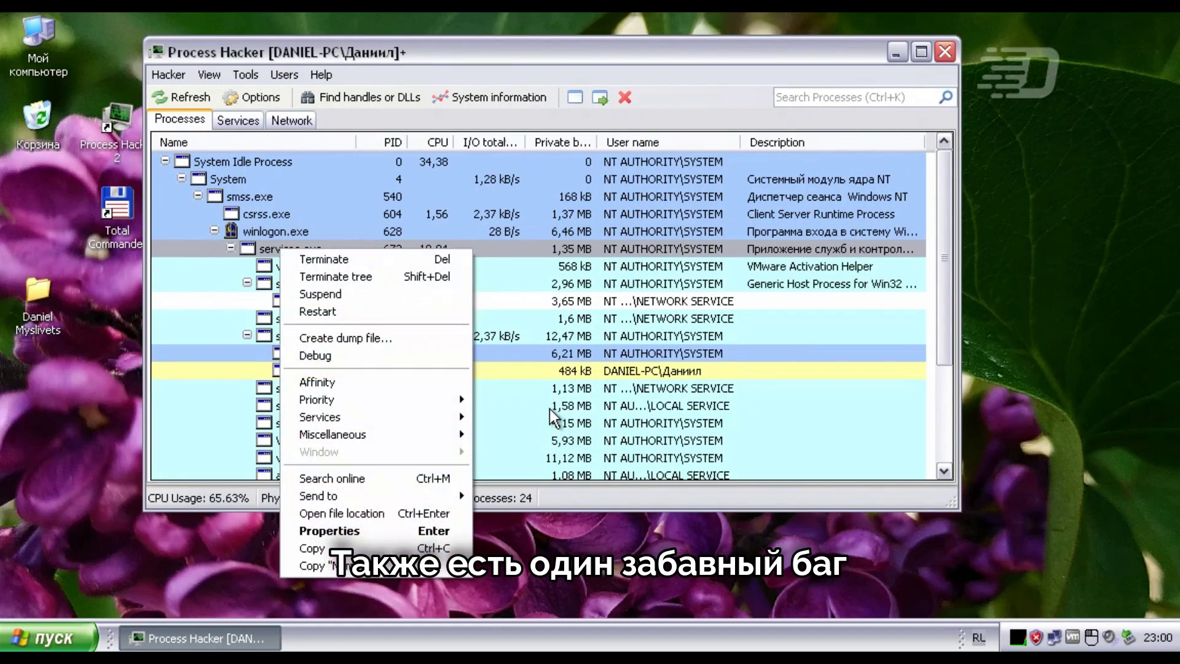
pyautogui.click(382, 531)
# - Expand the 0x1000000 image region of services.exe in the memory list and request freeing its read/write 0x101a000 block
pyautogui.scroll(-3, 430, 541)
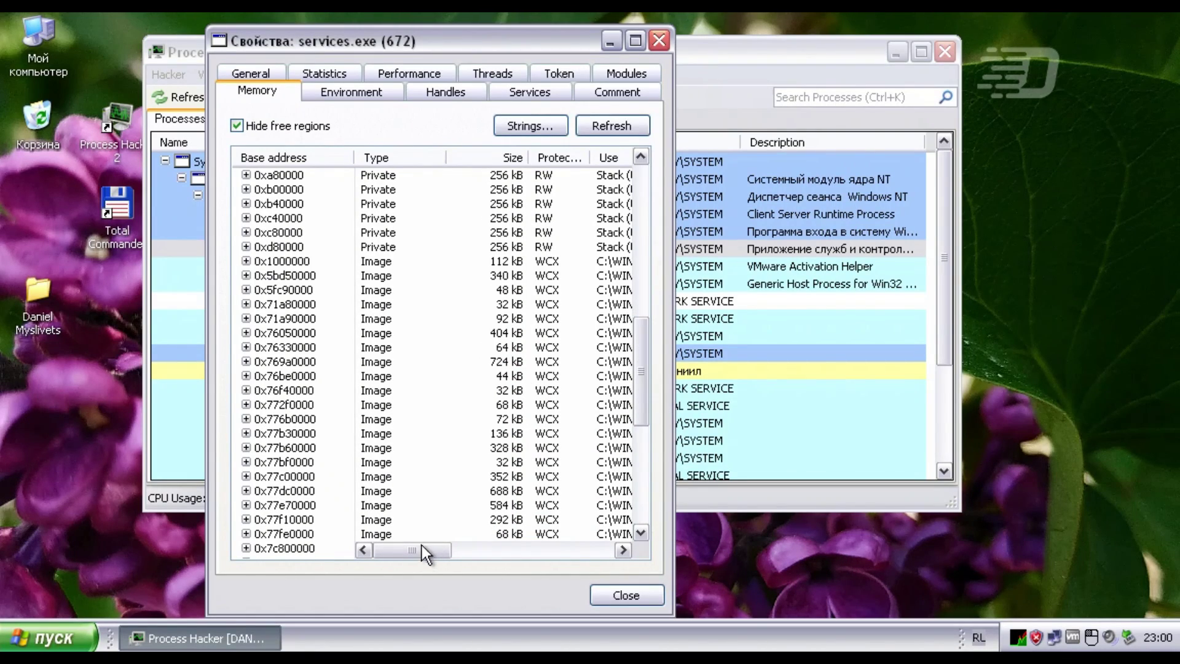
pyautogui.scroll(8, 584, 431)
pyautogui.scroll(3, 578, 416)
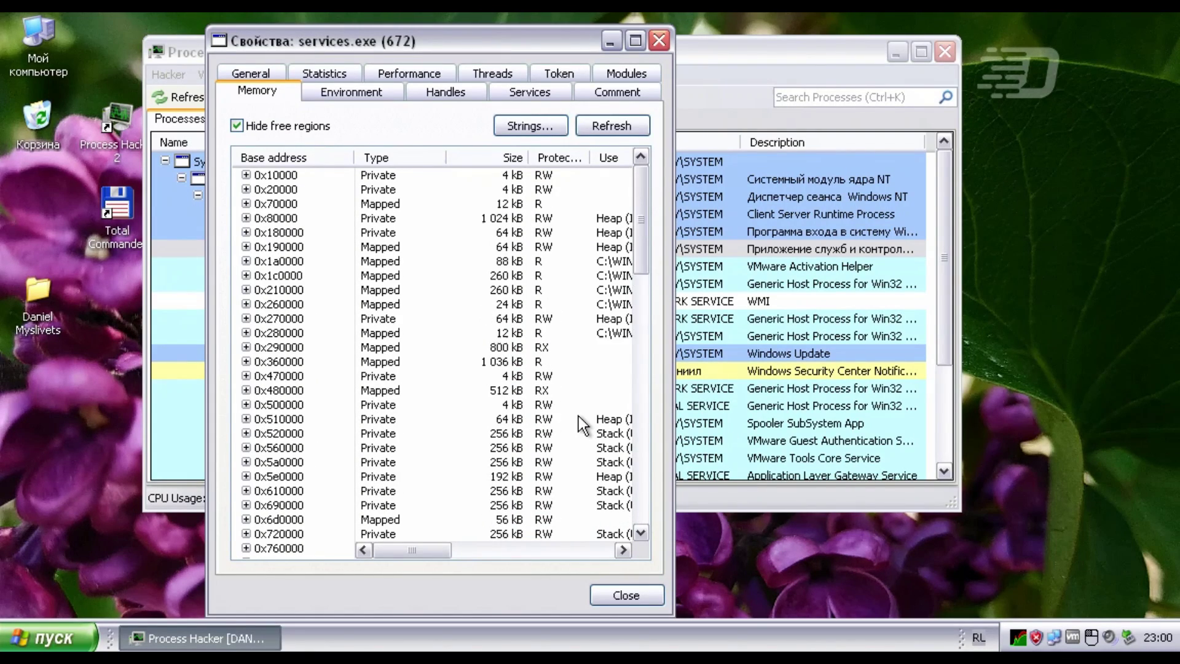
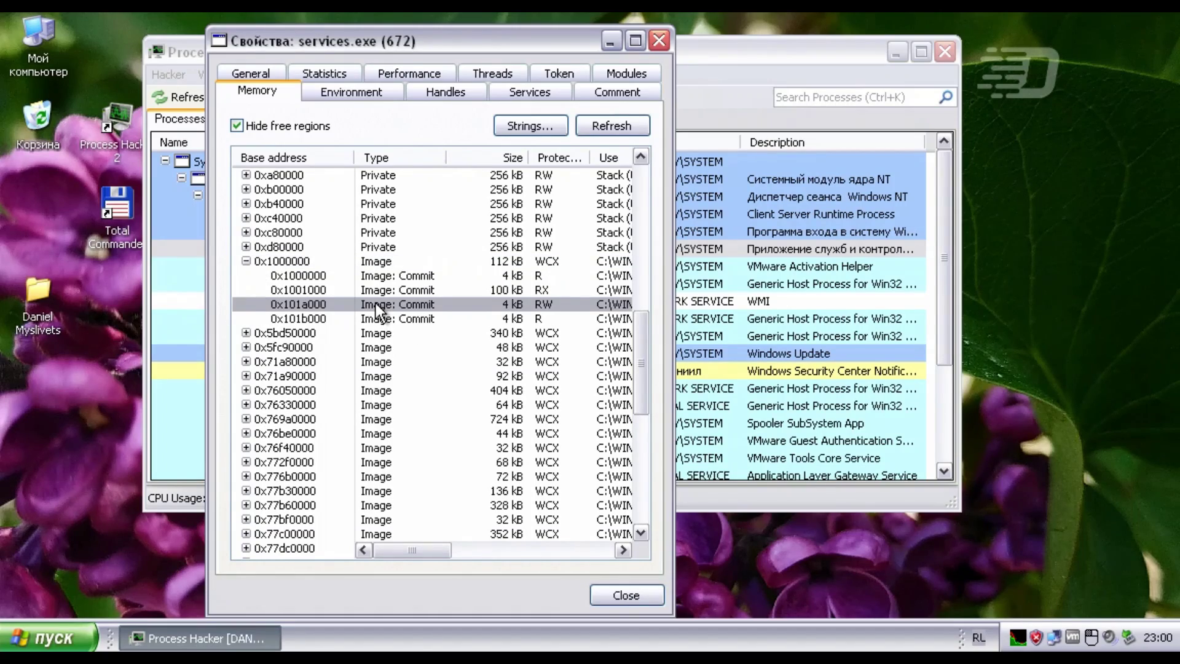
pyautogui.click(457, 368)
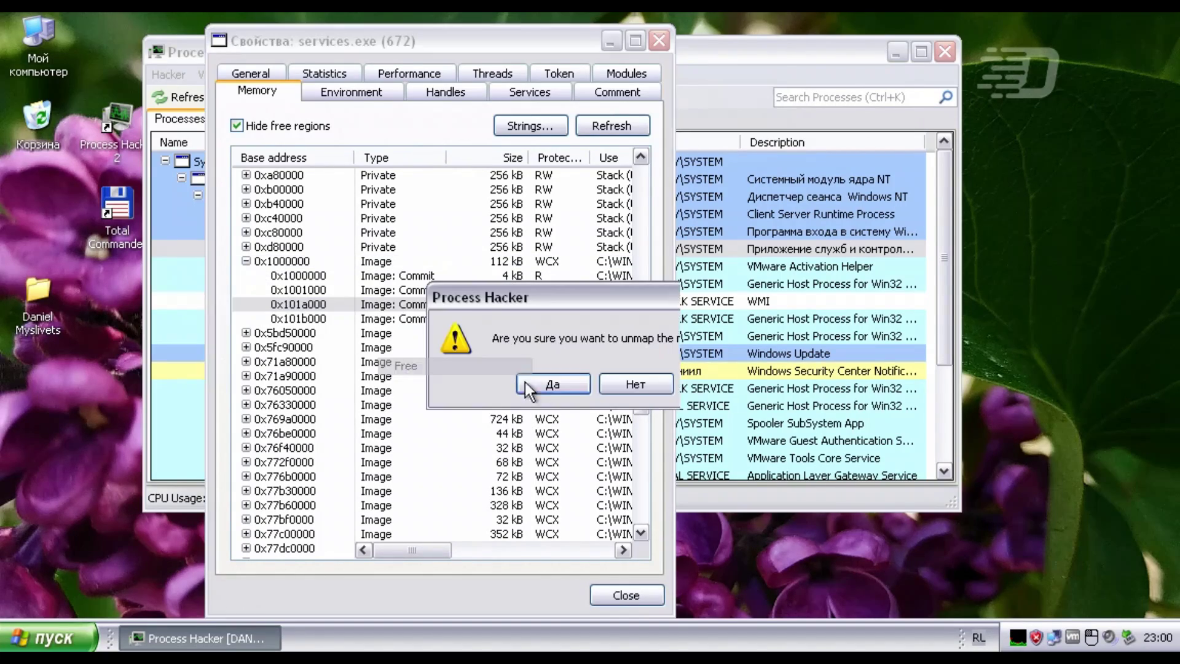